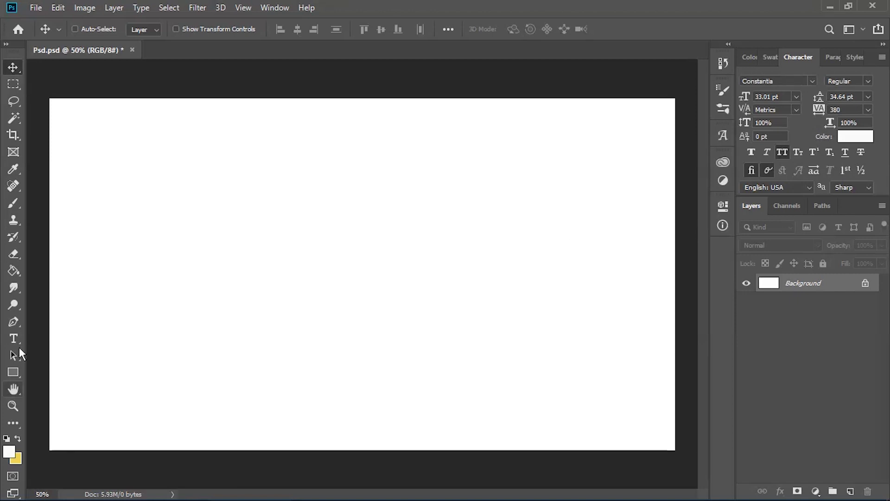
Activate the Pen tool in Path mode and show the guides that cross at the canvas centre.
{"action": "left_click", "coordinate": [18, 327]}
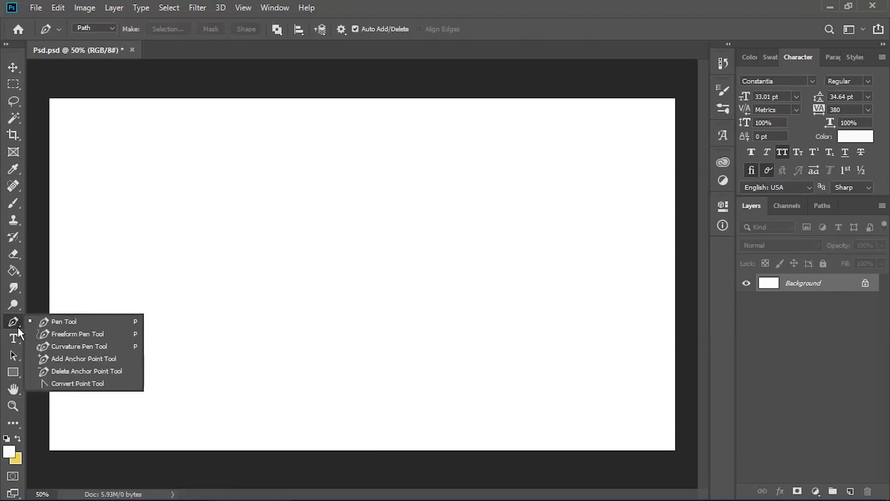
{"action": "left_click", "coordinate": [13, 67]}
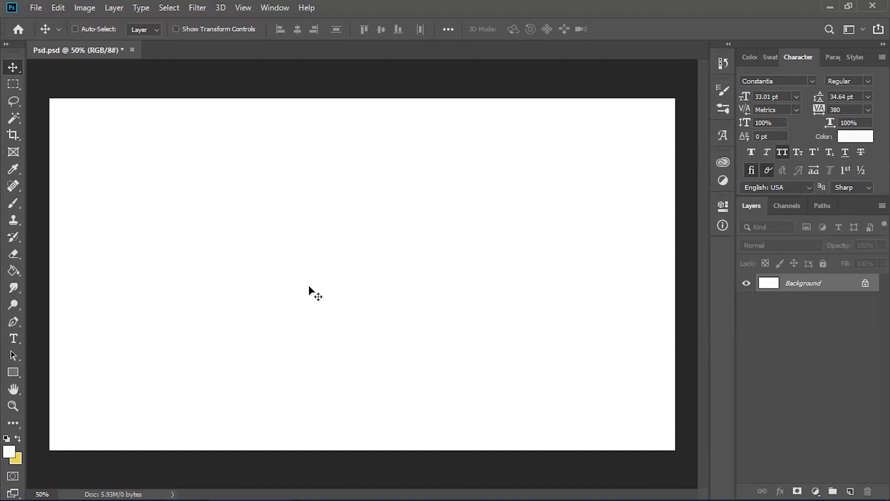
{"action": "key", "text": "p"}
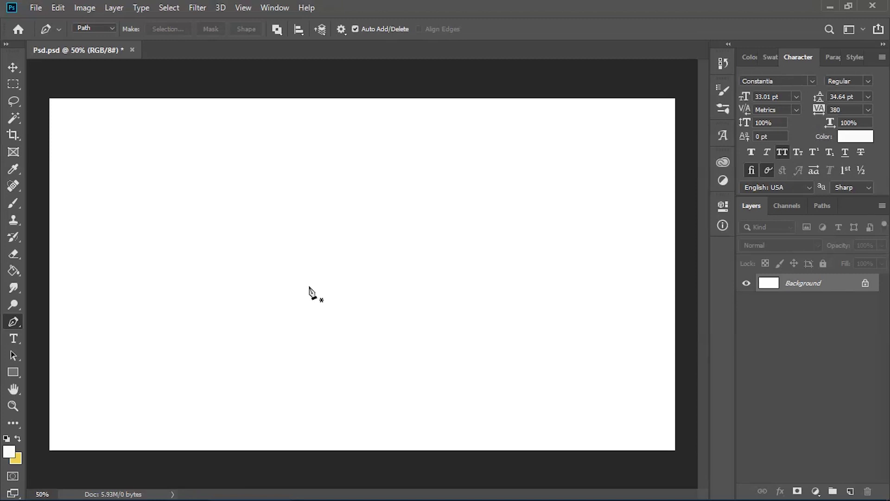
{"action": "key", "text": "ctrl+semicolon"}
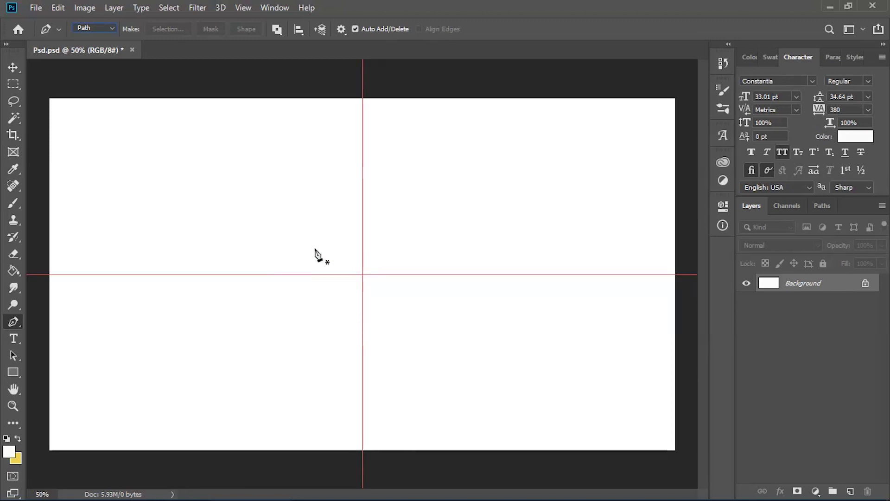
Draw a closed irregular path of straight segments with 13 anchor points around the canvas centre.
{"action": "left_click", "coordinate": [249, 176]}
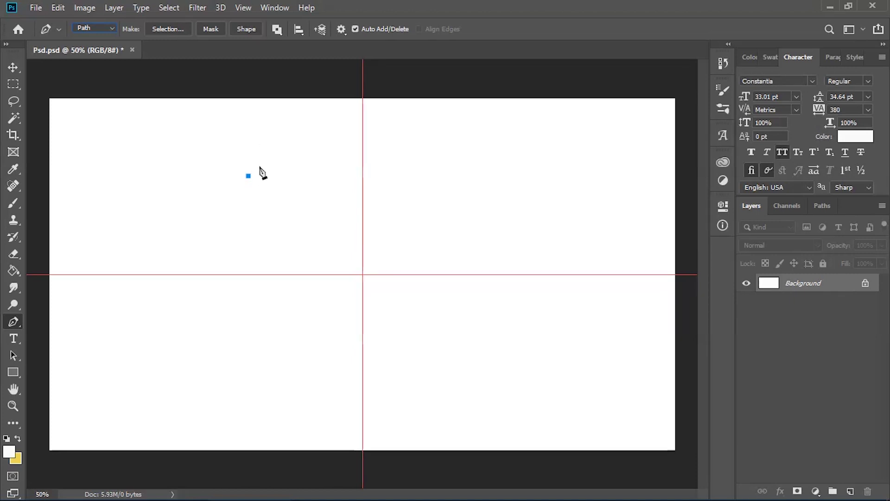
{"action": "left_click", "coordinate": [462, 163]}
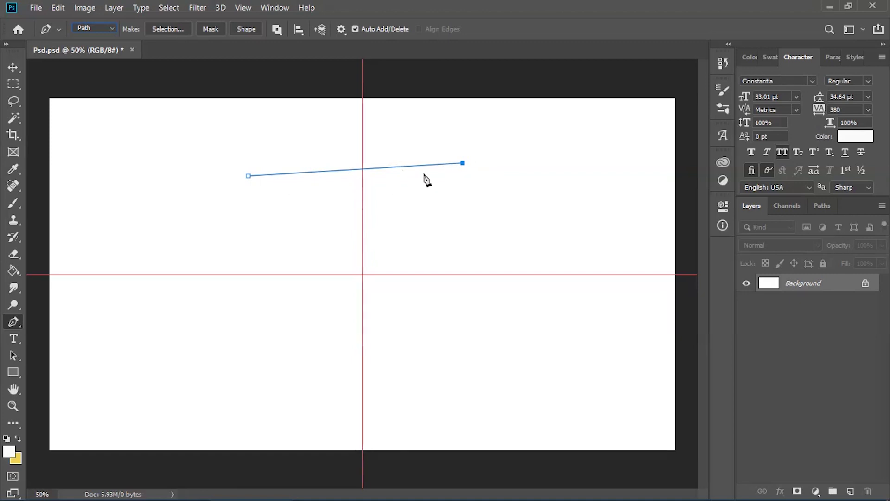
{"action": "left_click", "coordinate": [428, 234]}
{"action": "left_click", "coordinate": [502, 255]}
{"action": "left_click", "coordinate": [476, 329]}
{"action": "left_click", "coordinate": [395, 351]}
{"action": "left_click", "coordinate": [317, 306]}
{"action": "left_click", "coordinate": [247, 340]}
{"action": "left_click", "coordinate": [203, 262]}
{"action": "left_click", "coordinate": [304, 249]}
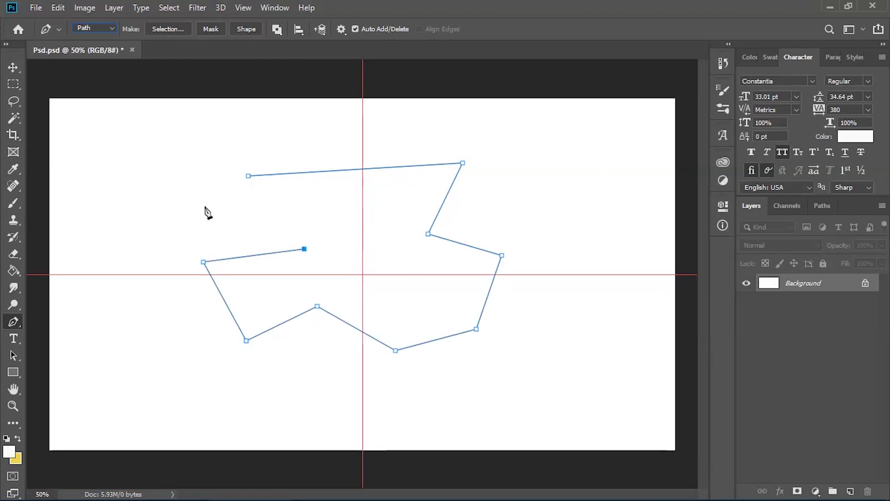
{"action": "left_click", "coordinate": [161, 194]}
{"action": "left_click", "coordinate": [170, 125]}
{"action": "left_click", "coordinate": [277, 119]}
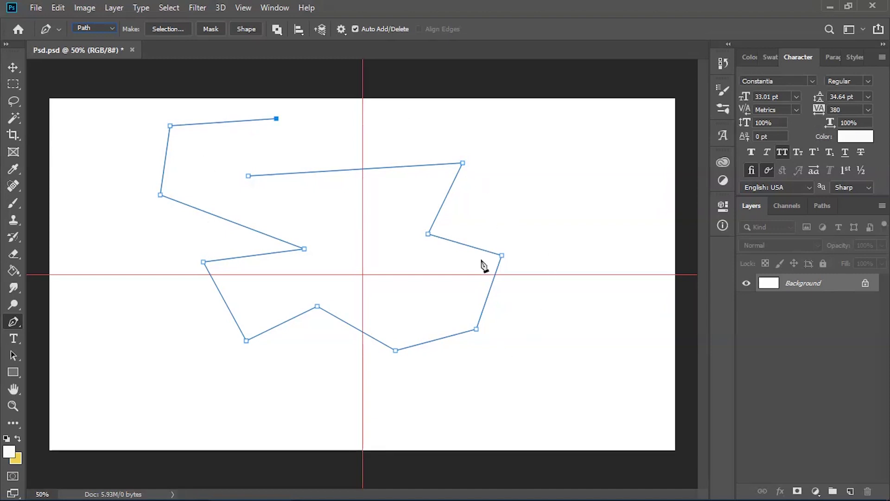
{"action": "left_click", "coordinate": [248, 176]}
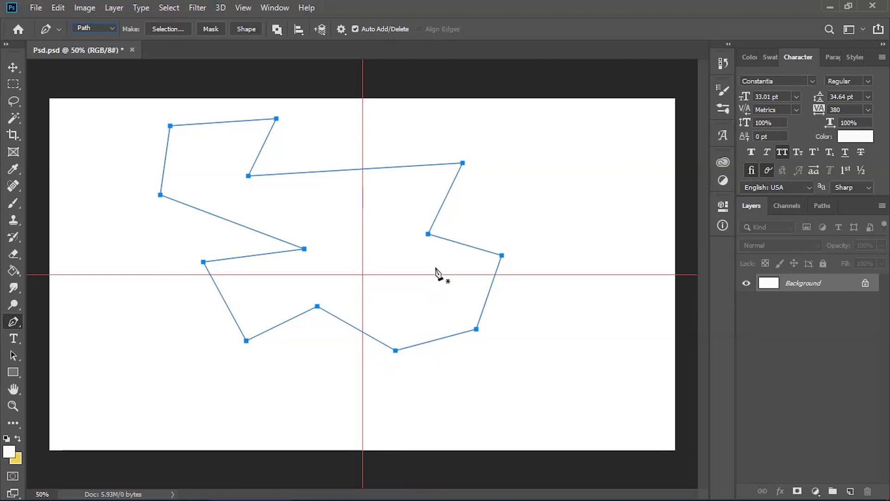
Convert the closed path into a new anti-aliased selection with a feather radius of 0 pixels.
{"action": "right_click", "coordinate": [320, 227]}
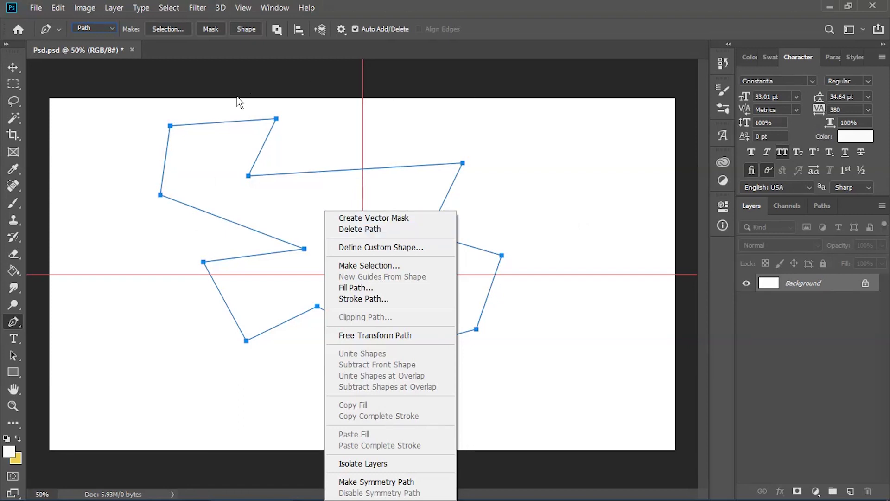
{"action": "left_click", "coordinate": [361, 229]}
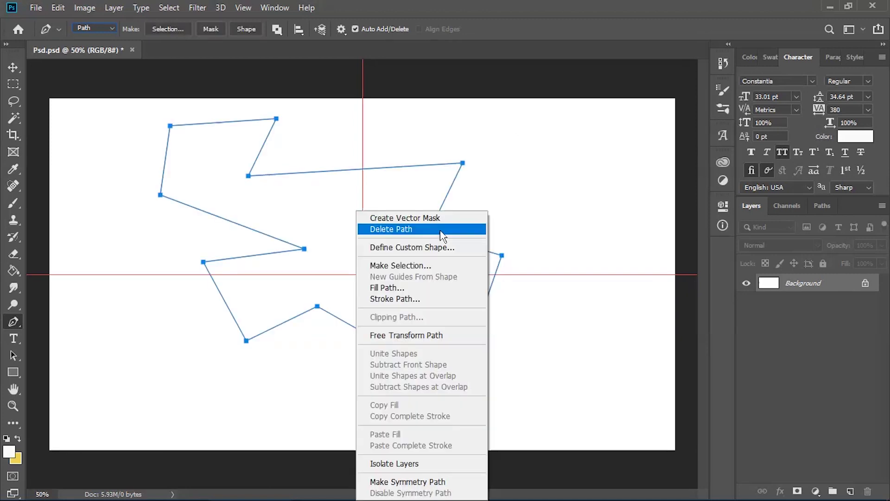
{"action": "left_click", "coordinate": [426, 266]}
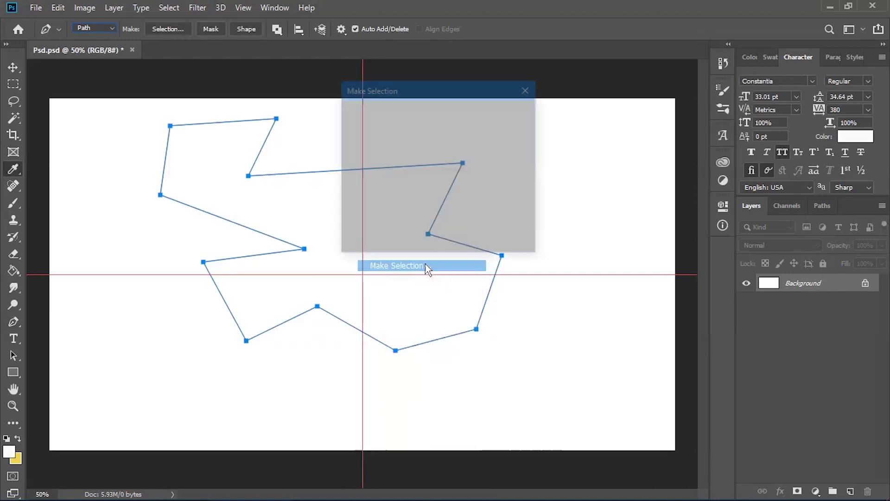
{"action": "left_click_drag", "start_coordinate": [436, 88], "coordinate": [483, 151]}
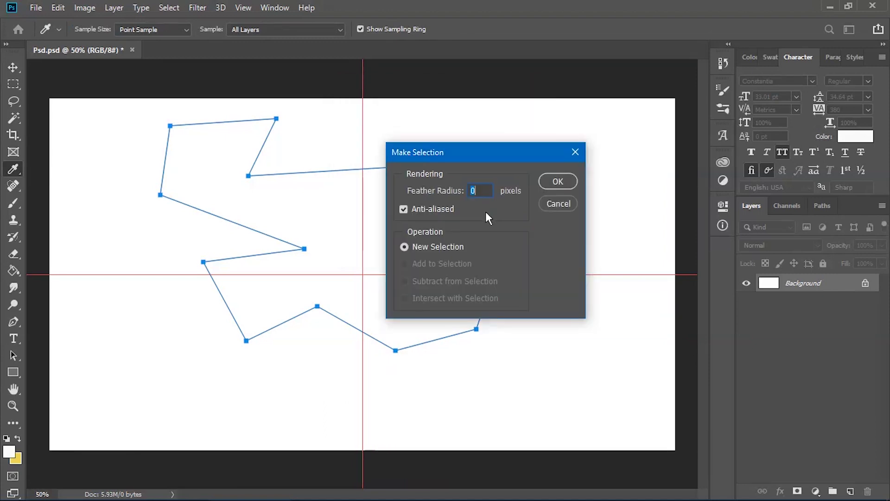
{"action": "left_click", "coordinate": [556, 181]}
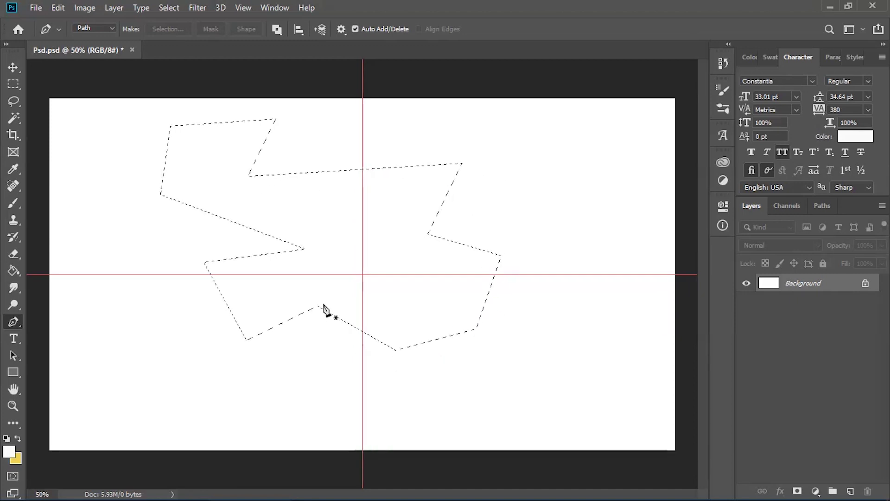
Add a new layer and fill the selection on it with the yellow background color.
{"action": "left_click", "coordinate": [850, 491]}
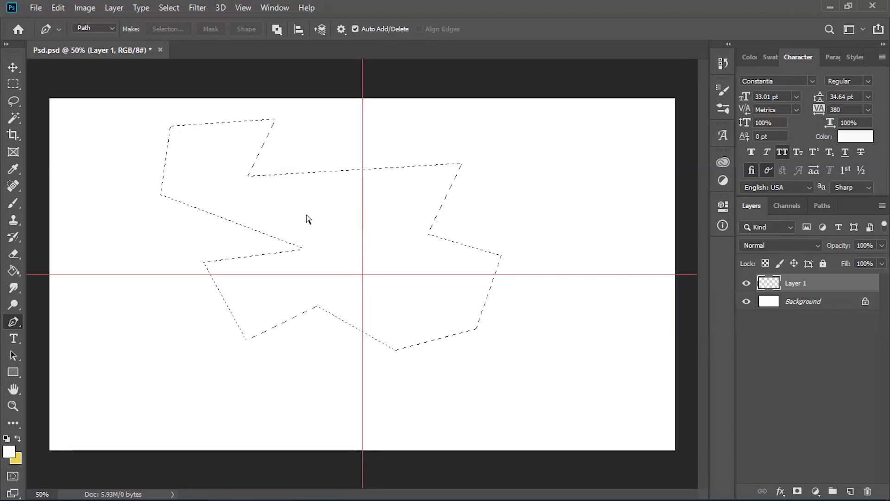
{"action": "key", "text": "ctrl+Left"}
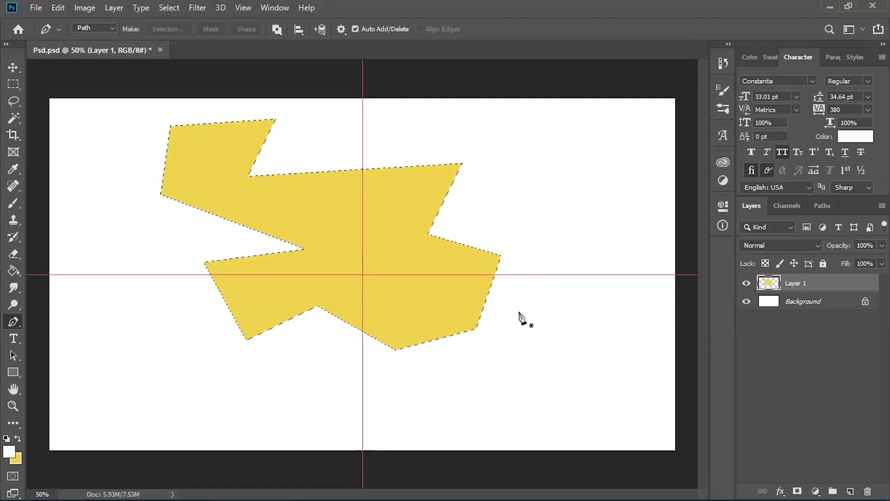
Scale the yellow shape down to about half its size and move it to the canvas's upper-left area.
{"action": "key", "text": "ctrl+t"}
{"action": "left_click_drag", "start_coordinate": [499, 349], "coordinate": [319, 247]}
{"action": "left_click_drag", "start_coordinate": [240, 191], "coordinate": [189, 182]}
{"action": "key", "text": "Return"}
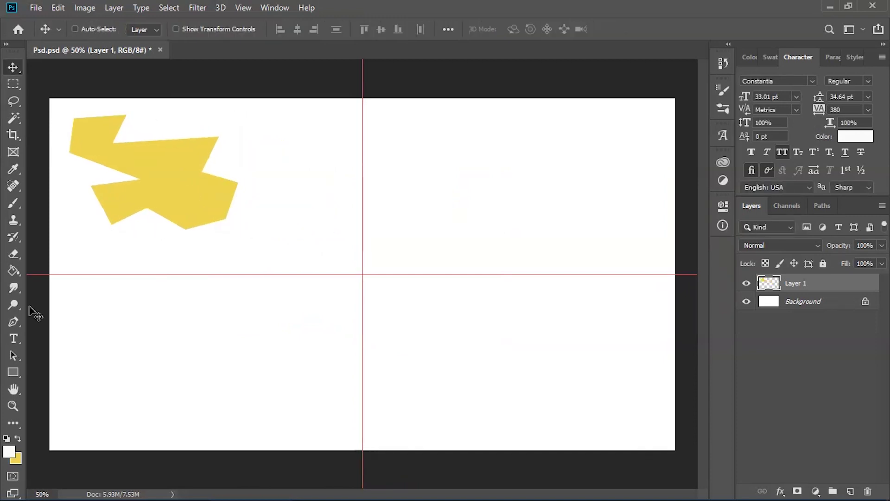
Set the foreground color to black.
{"action": "left_click", "coordinate": [9, 457]}
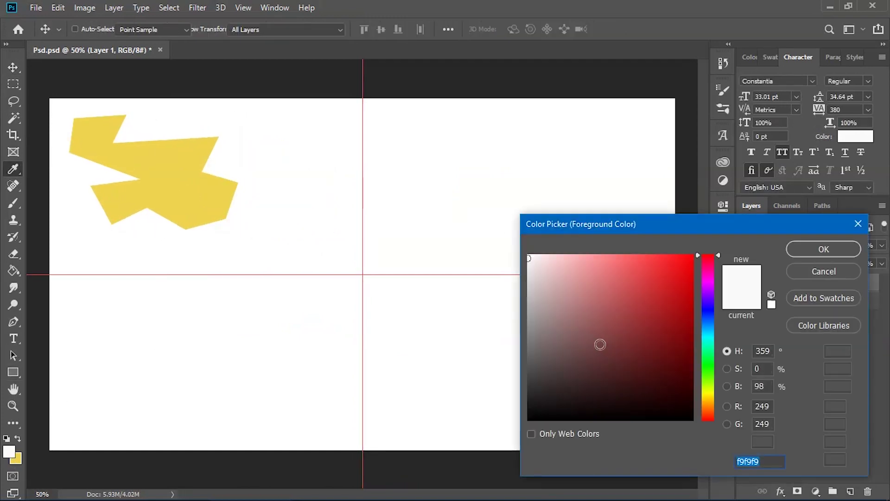
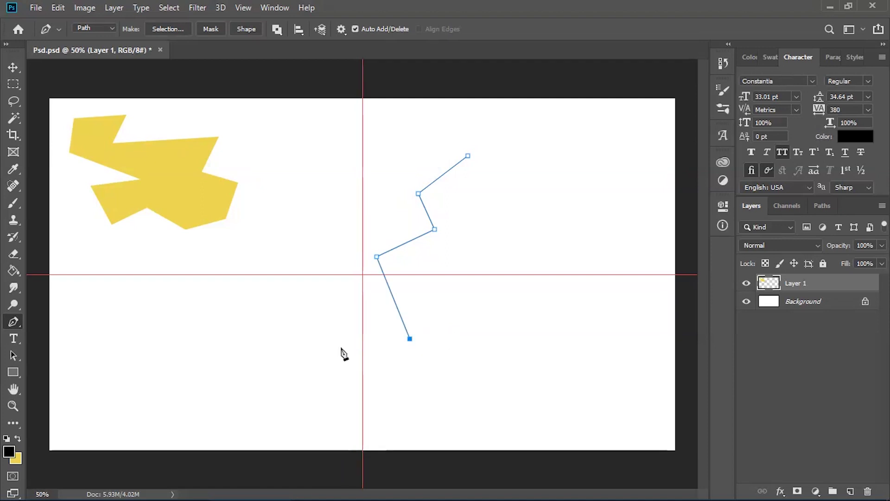
{"action": "left_click", "coordinate": [446, 351]}
{"action": "left_click", "coordinate": [395, 387]}
{"action": "left_click", "coordinate": [479, 387]}
{"action": "left_click", "coordinate": [489, 306]}
{"action": "left_click", "coordinate": [448, 290]}
{"action": "left_click", "coordinate": [510, 243]}
{"action": "left_click", "coordinate": [558, 307]}
{"action": "left_click", "coordinate": [531, 356]}
{"action": "left_click", "coordinate": [596, 380]}
{"action": "left_click", "coordinate": [647, 288]}
{"action": "key", "text": "ctrl+z"}
{"action": "key", "text": "ctrl+z"}
{"action": "key", "text": "ctrl+z"}
{"action": "key", "text": "ctrl+z"}
{"action": "key", "text": "ctrl+z"}
{"action": "key", "text": "ctrl+z"}
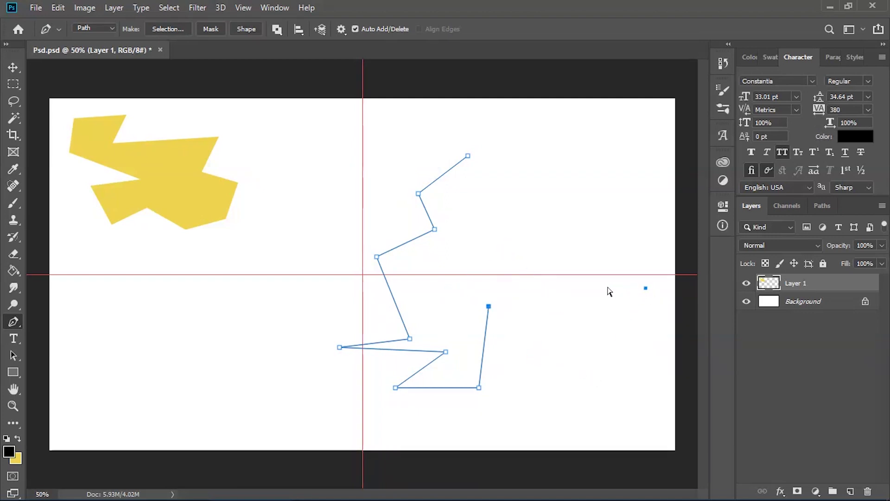
{"action": "key", "text": "ctrl+z"}
{"action": "key", "text": "ctrl+z"}
{"action": "key", "text": "ctrl+z"}
{"action": "key", "text": "ctrl+z"}
{"action": "key", "text": "ctrl+z"}
{"action": "key", "text": "ctrl+z"}
{"action": "key", "text": "ctrl+z"}
{"action": "key", "text": "ctrl+z"}
Draw a path of flowing curves across the canvas centre, finishing with a short straight segment on its right side.
{"action": "left_click", "coordinate": [512, 162]}
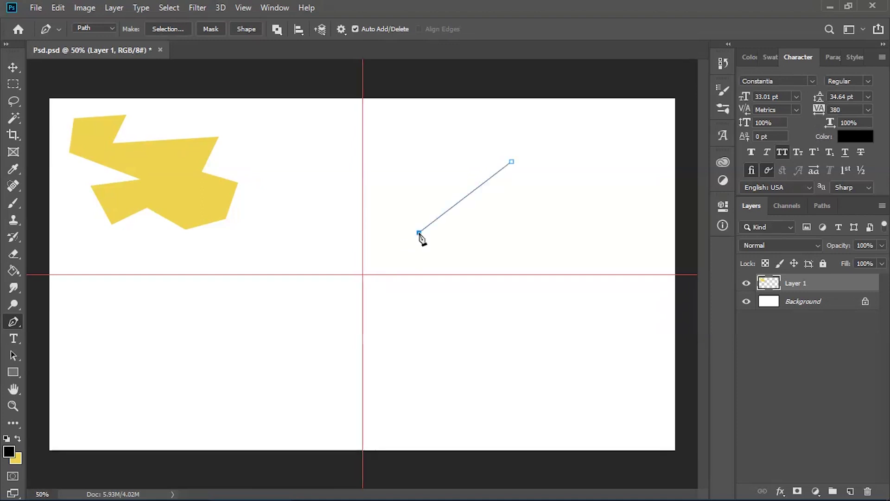
{"action": "left_click_drag", "start_coordinate": [420, 233], "coordinate": [324, 219]}
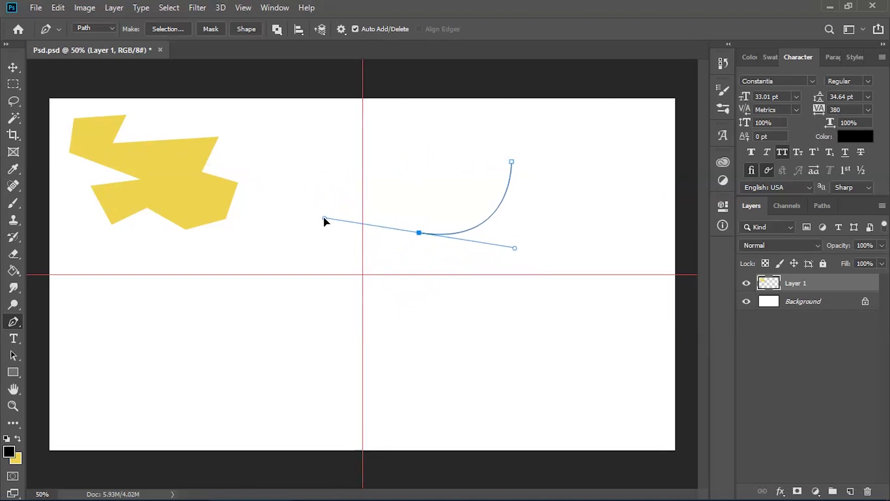
{"action": "left_click", "coordinate": [301, 320]}
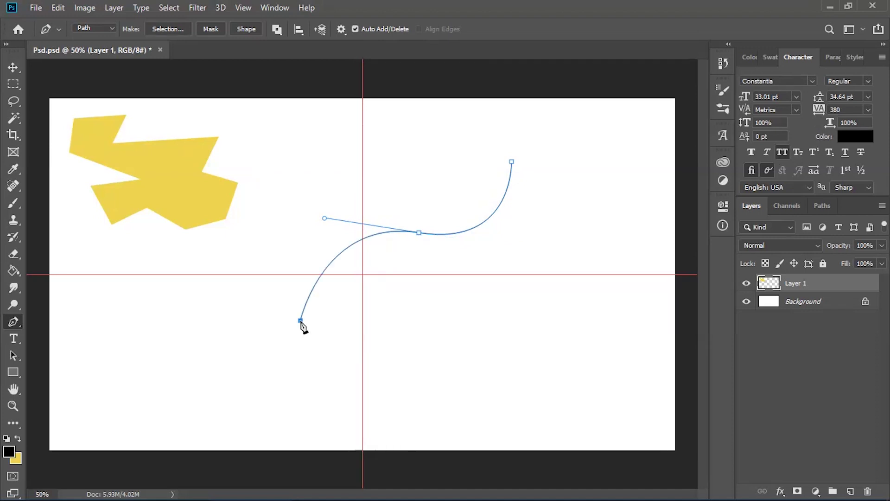
{"action": "left_click_drag", "start_coordinate": [302, 324], "coordinate": [304, 348]}
{"action": "left_click_drag", "start_coordinate": [401, 344], "coordinate": [429, 293]}
{"action": "left_click_drag", "start_coordinate": [545, 335], "coordinate": [585, 311]}
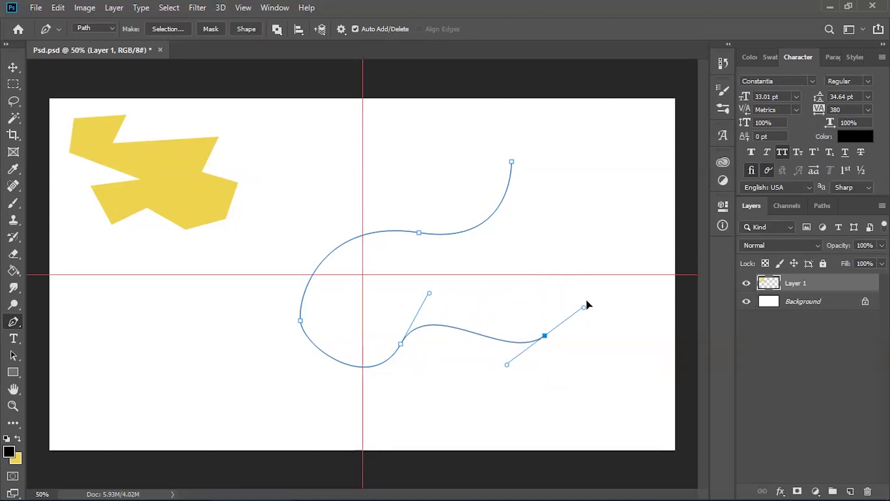
{"action": "left_click", "coordinate": [611, 243]}
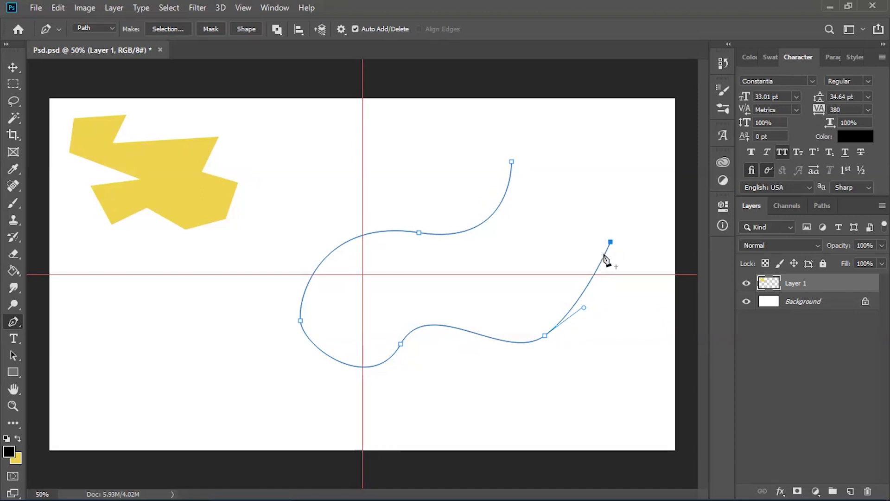
{"action": "left_click", "coordinate": [605, 203]}
{"action": "left_click", "coordinate": [598, 179]}
{"action": "left_click", "coordinate": [606, 145]}
{"action": "left_click", "coordinate": [629, 154]}
{"action": "left_click", "coordinate": [630, 212]}
{"action": "key", "text": "ctrl+z"}
{"action": "key", "text": "ctrl+z"}
{"action": "key", "text": "ctrl+z"}
{"action": "key", "text": "ctrl+z"}
{"action": "key", "text": "ctrl+z"}
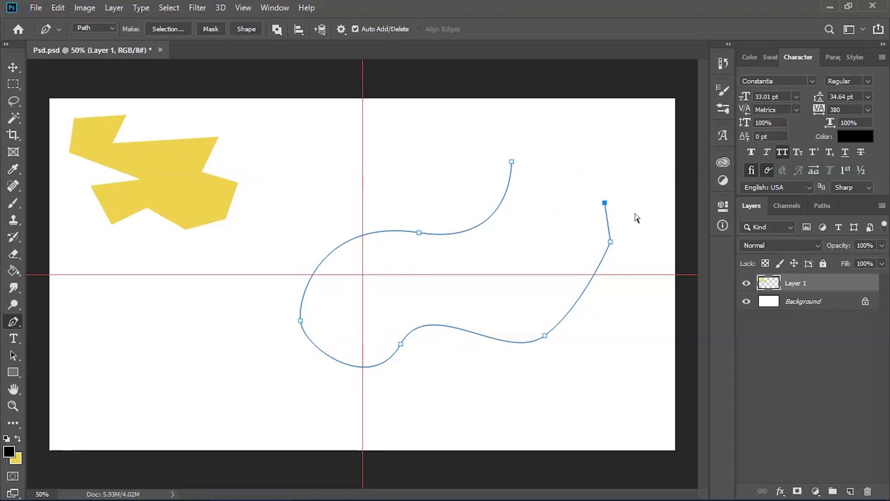
Close the curved path at its starting point and convert it into a new anti-aliased selection with 0 pixels feather.
{"action": "left_click", "coordinate": [512, 162]}
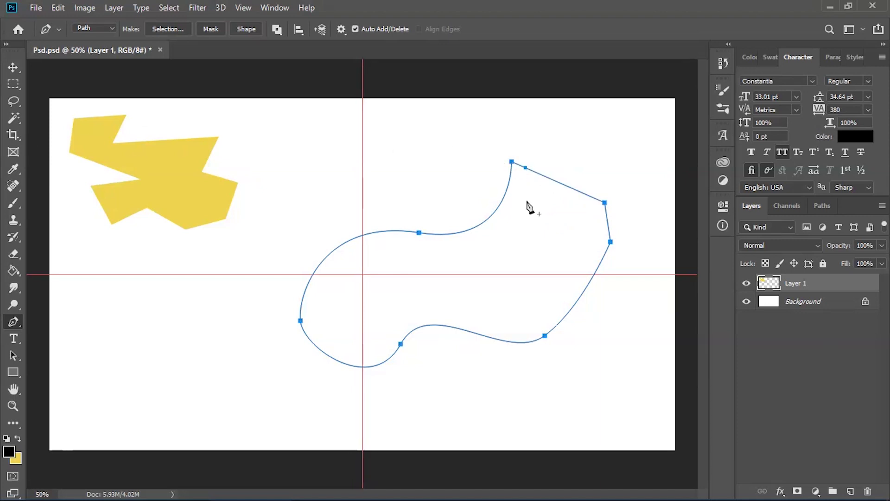
{"action": "right_click", "coordinate": [492, 258]}
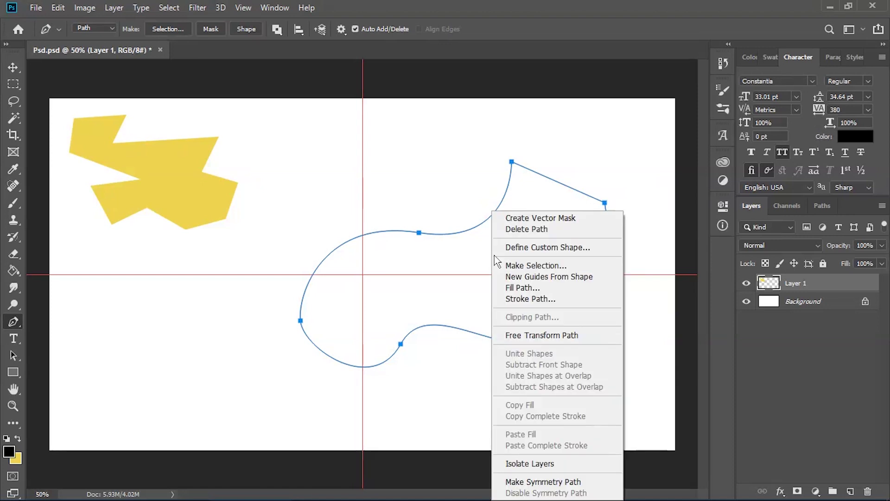
{"action": "left_click", "coordinate": [518, 269]}
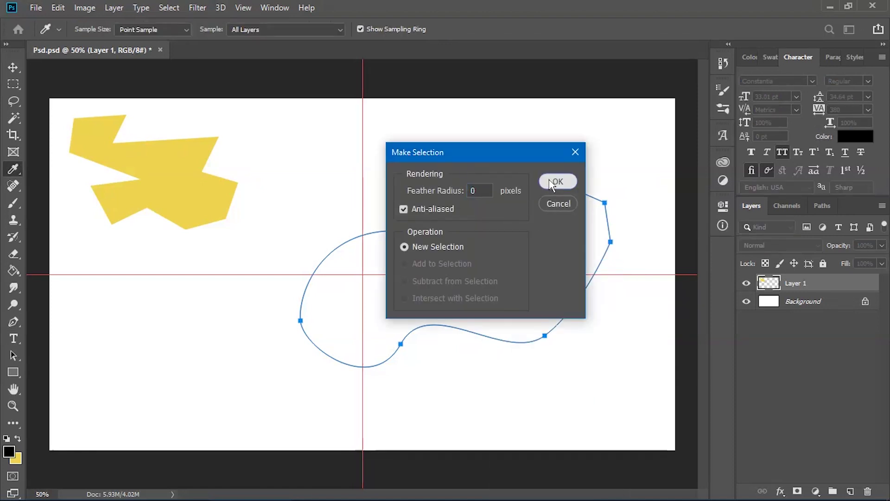
{"action": "left_click", "coordinate": [556, 182]}
{"action": "key", "text": "Escape"}
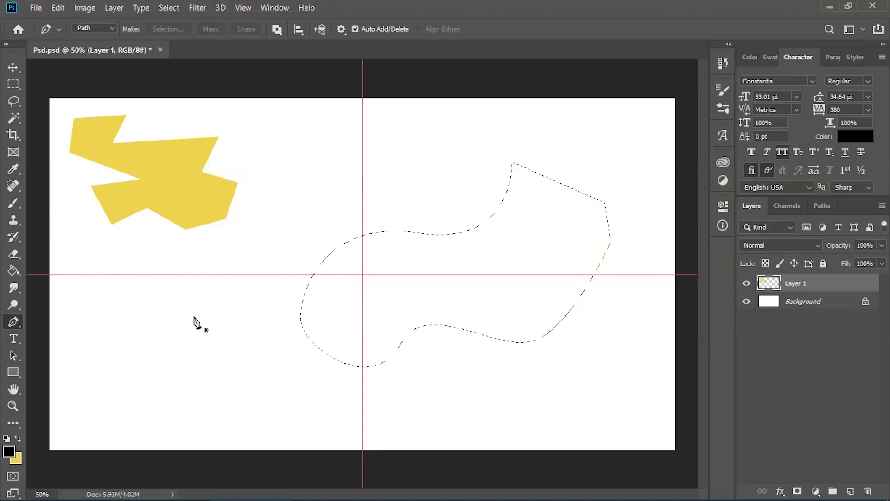
Fill the curved selection on Layer 1 with the black foreground color and deselect it.
{"action": "key", "text": "alt+BackSpace"}
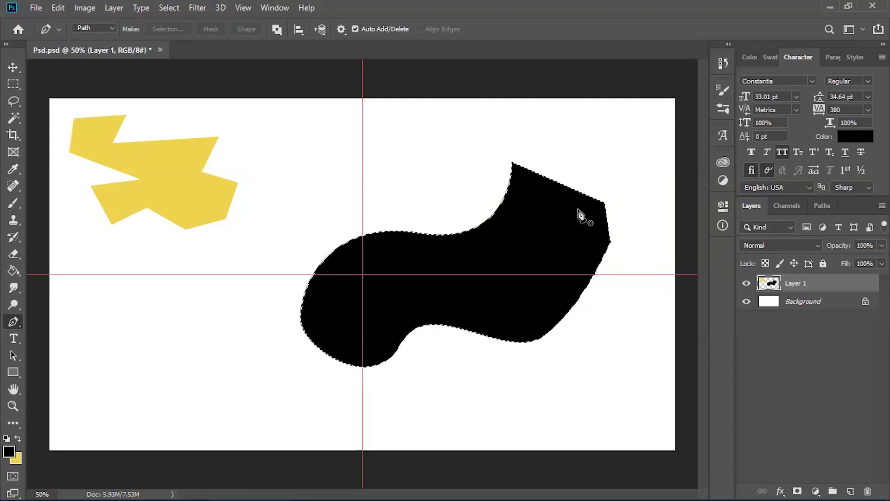
{"action": "key", "text": "ctrl+d"}
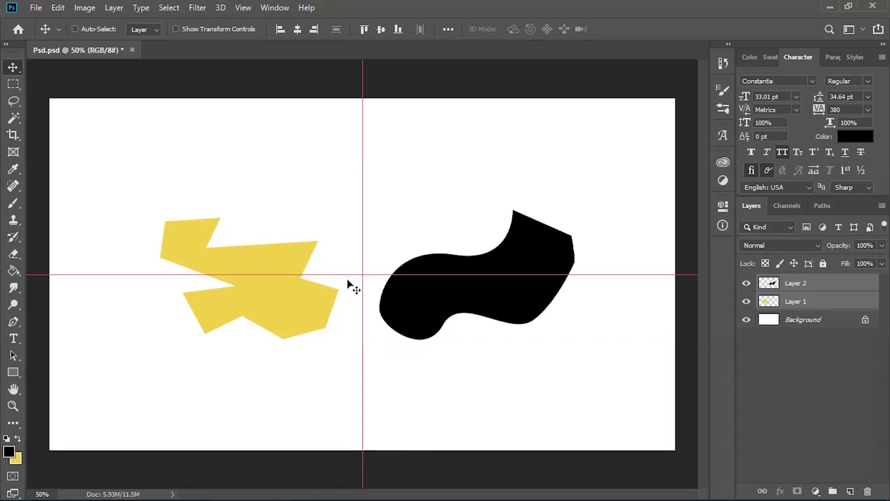
Replace the yellow and black shape layers with a new empty layer and activate the Pen tool.
{"action": "key", "text": "ctrl+shift+alt+n"}
{"action": "left_click", "coordinate": [814, 324], "text": "shift"}
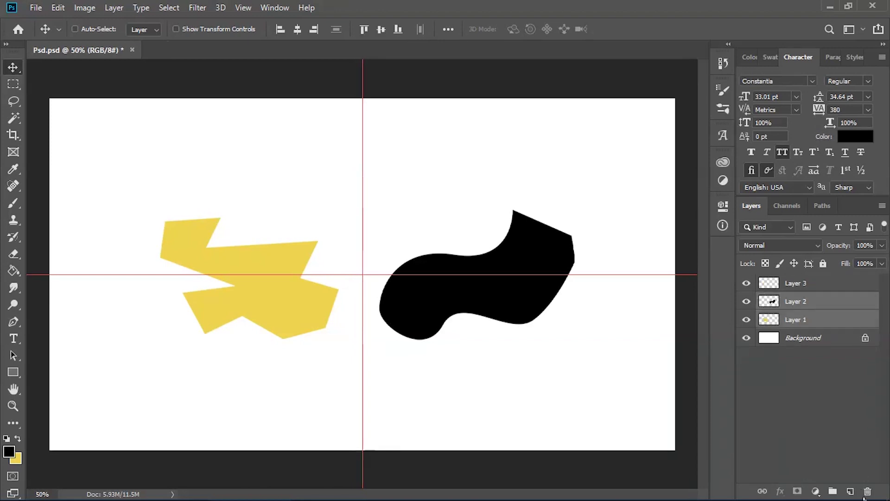
{"action": "key", "text": "ctrl+e"}
{"action": "left_click", "coordinate": [807, 288]}
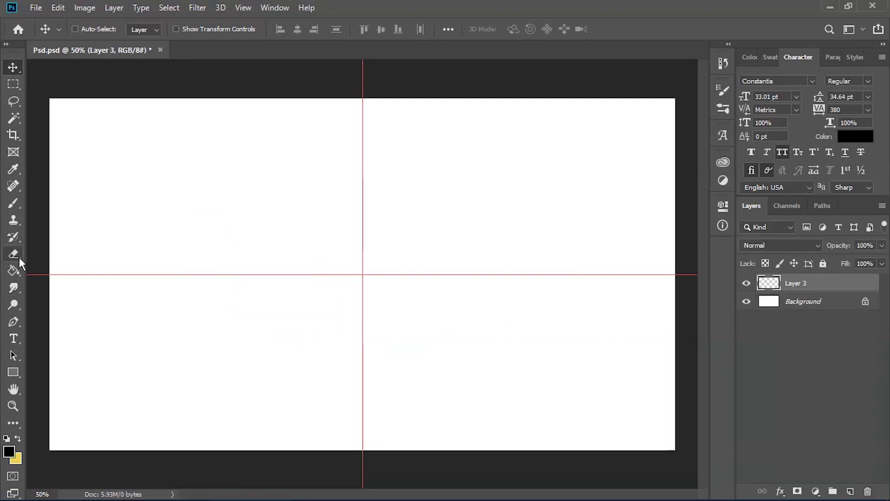
{"action": "key", "text": "p"}
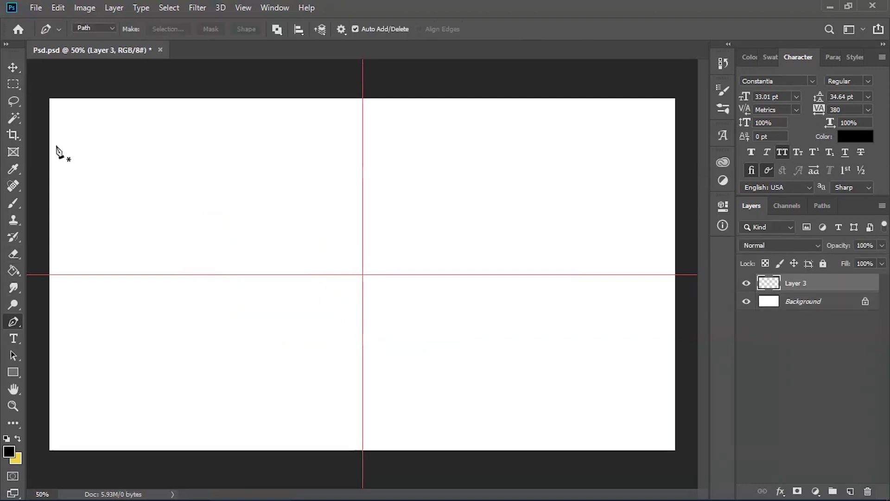
Draw a perfectly horizontal path segment across the upper half of the canvas, undoing the trial segments made before it.
{"action": "left_click", "coordinate": [182, 221]}
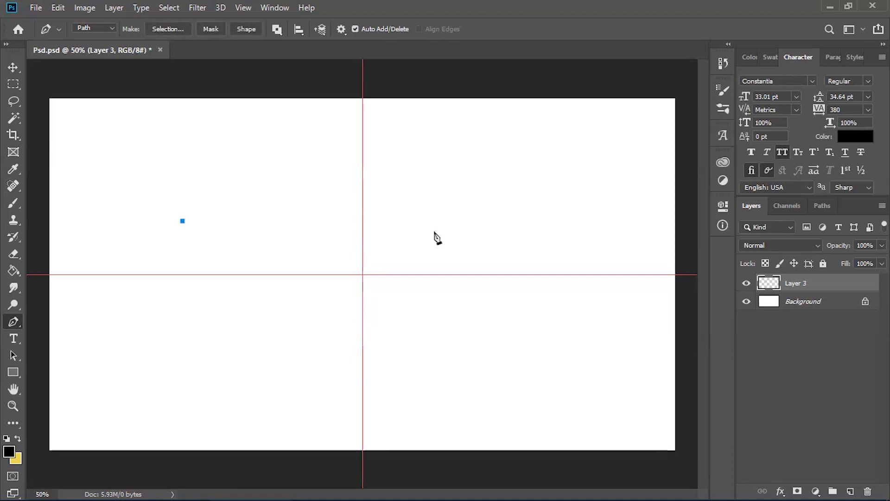
{"action": "left_click", "coordinate": [518, 226]}
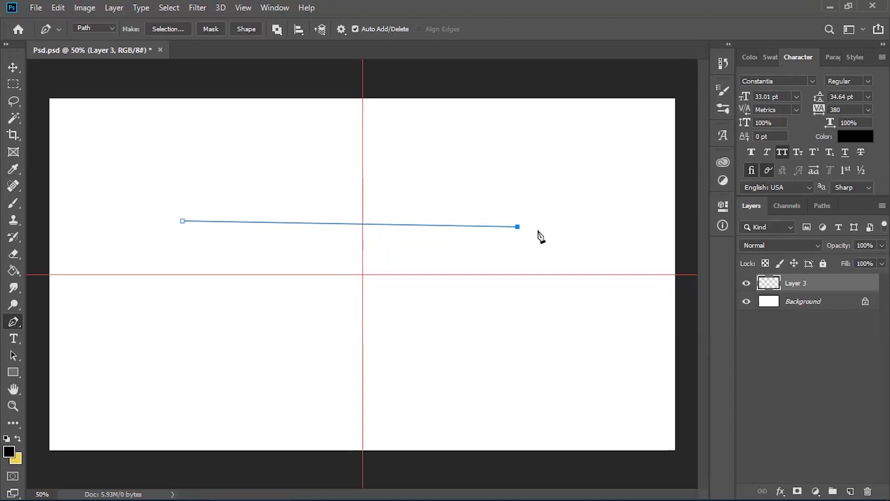
{"action": "key", "text": "ctrl+z"}
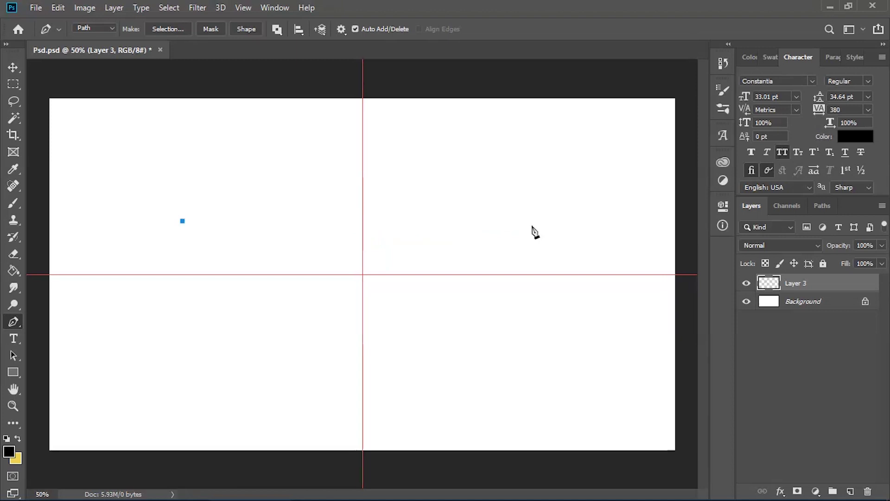
{"action": "left_click", "coordinate": [527, 221], "text": "shift"}
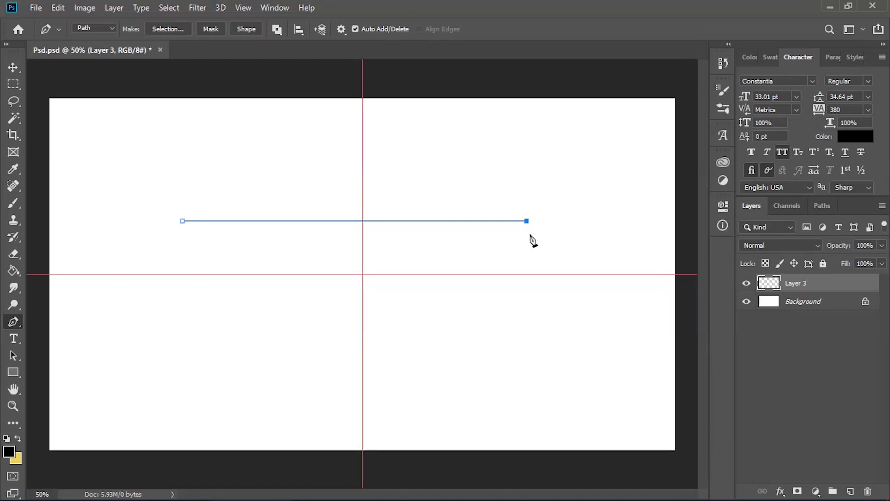
{"action": "key", "text": "ctrl+z"}
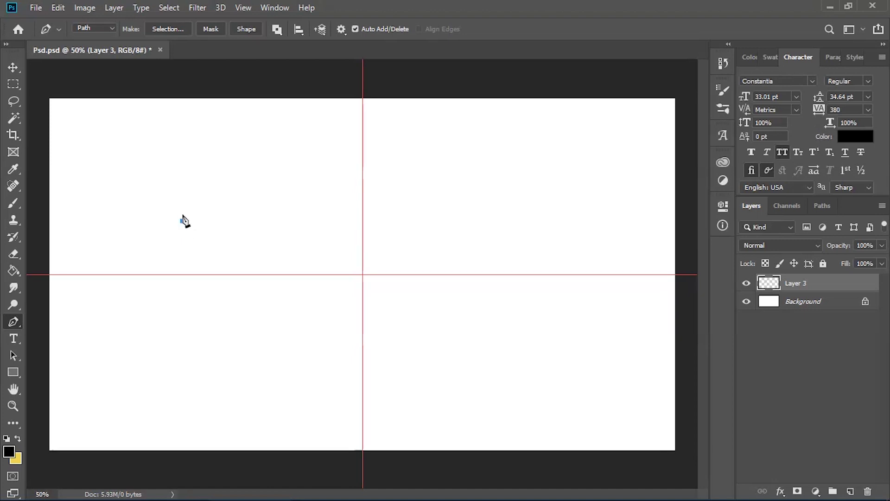
{"action": "left_click", "coordinate": [519, 217]}
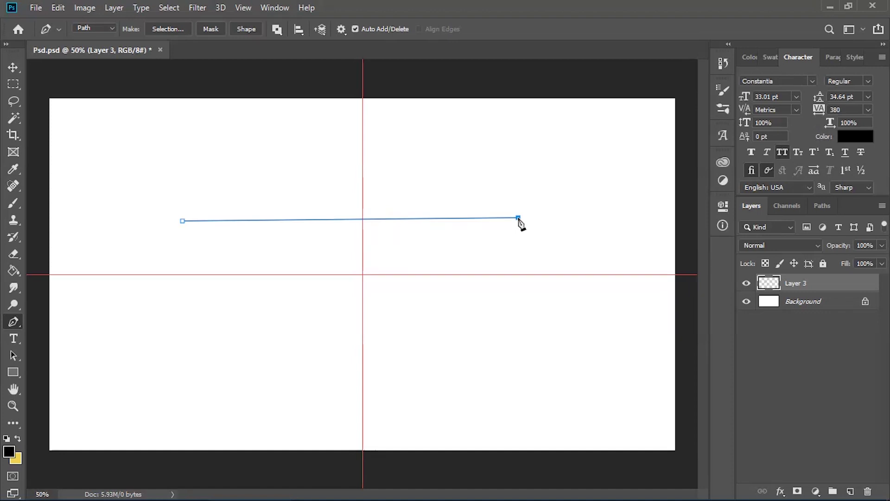
{"action": "key", "text": "ctrl+z"}
{"action": "left_click", "coordinate": [518, 221], "text": "shift"}
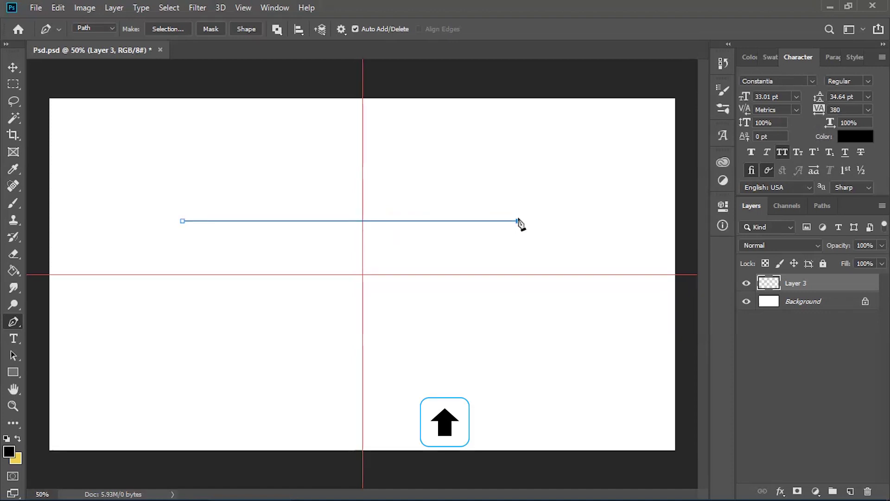
Extend the path from its right end with a 45-degree segment upward and a long vertical segment downward.
{"action": "left_click", "coordinate": [184, 221]}
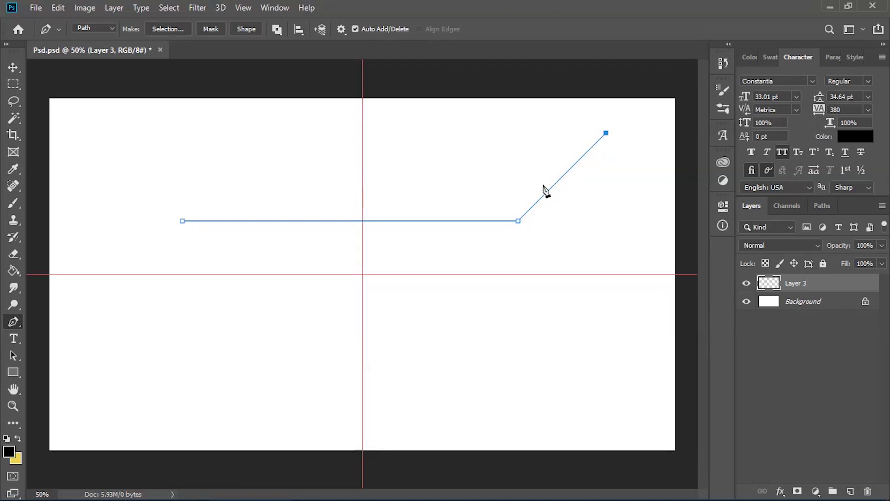
{"action": "left_click", "coordinate": [518, 221], "text": "ctrl"}
{"action": "left_click", "coordinate": [611, 412], "text": "shift"}
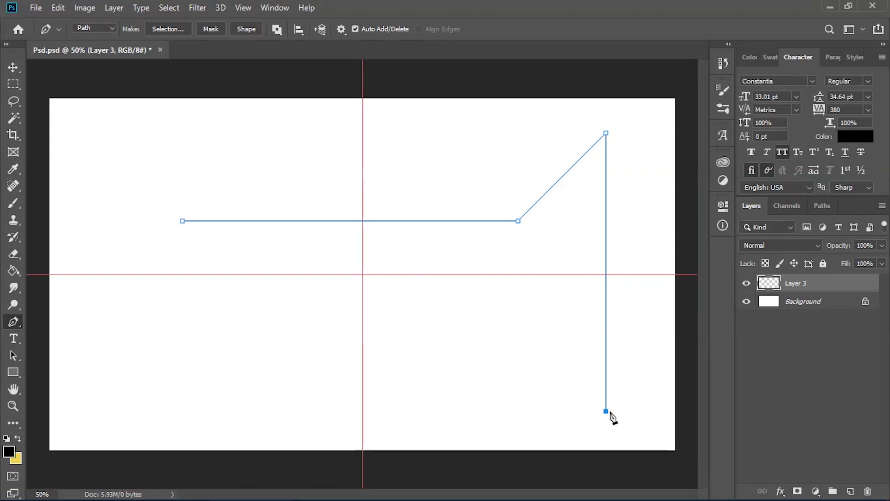
Replace the open path with a closed five-sided path around the canvas centre, using straight segments with one bevelled lower-right corner.
{"action": "left_click", "coordinate": [514, 319], "text": "shift"}
{"action": "left_click", "coordinate": [325, 319], "text": "shift"}
{"action": "left_click", "coordinate": [167, 373], "text": "shift"}
{"action": "left_click", "coordinate": [99, 250], "text": "shift"}
{"action": "left_click", "coordinate": [99, 132], "text": "shift"}
{"action": "left_click", "coordinate": [239, 132], "text": "shift"}
{"action": "left_click", "coordinate": [183, 221]}
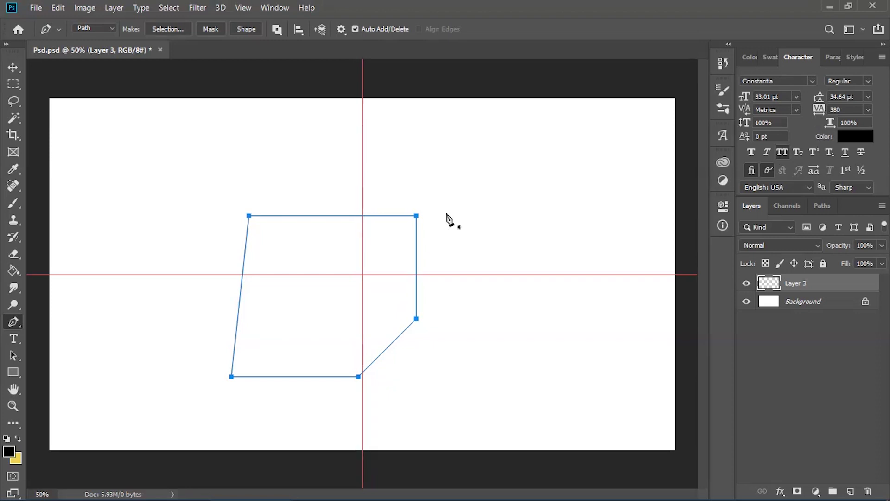
Fill the five-sided path with red ff0f0f at 100% opacity and 0 pixels feather, and undo the fill.
{"action": "right_click", "coordinate": [340, 258]}
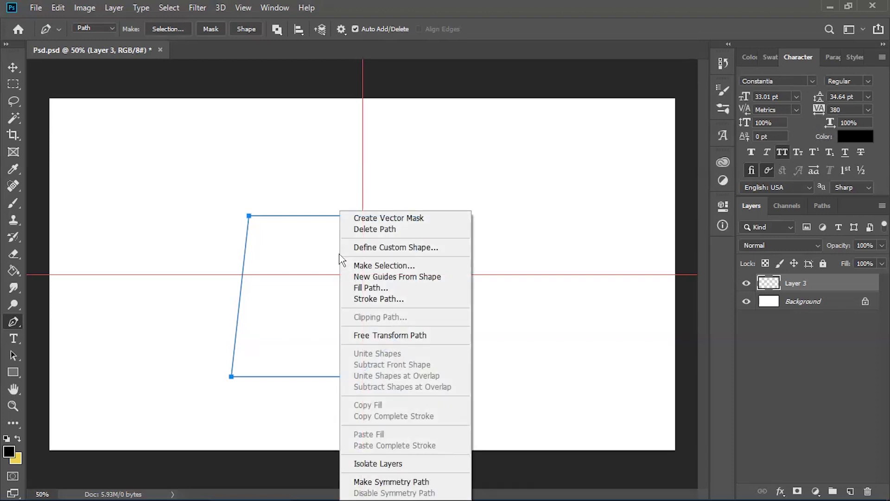
{"action": "left_click", "coordinate": [381, 289]}
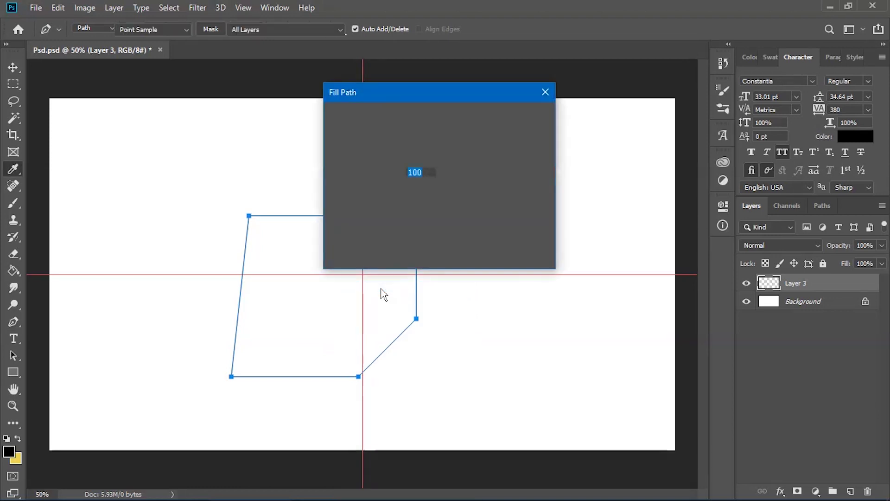
{"action": "left_click_drag", "start_coordinate": [411, 90], "coordinate": [516, 141]}
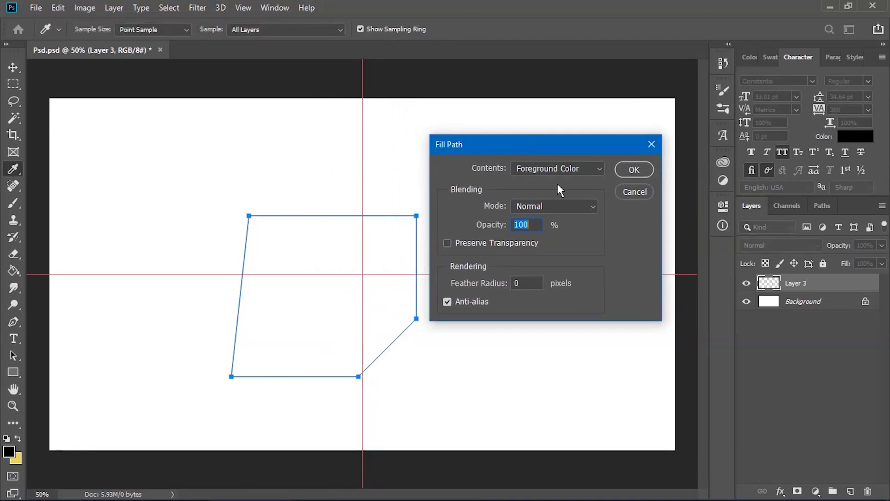
{"action": "left_click", "coordinate": [558, 168]}
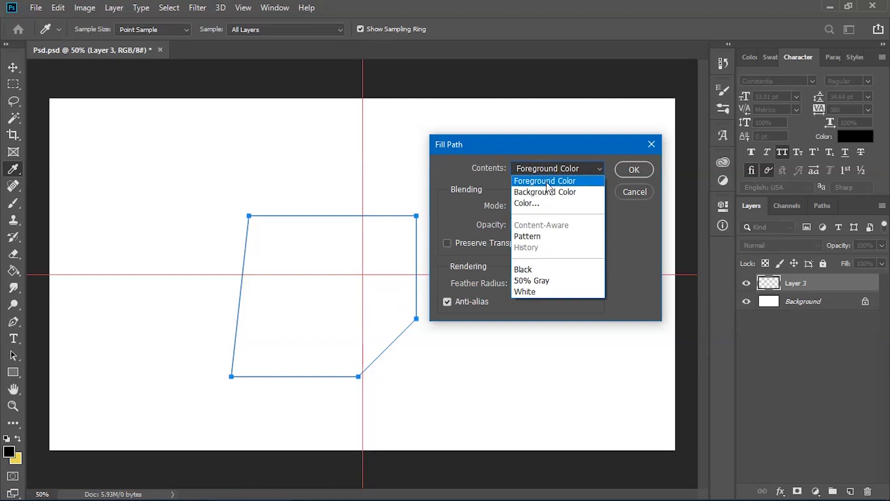
{"action": "left_click", "coordinate": [541, 205]}
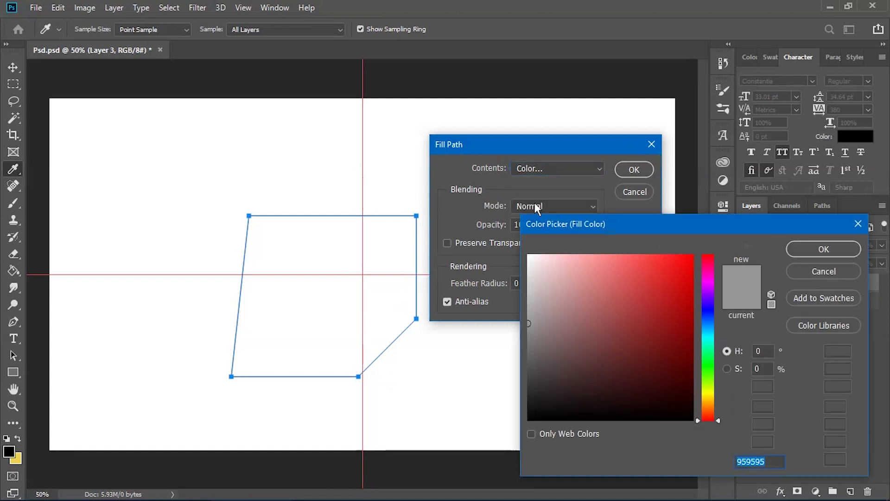
{"action": "left_click", "coordinate": [684, 255]}
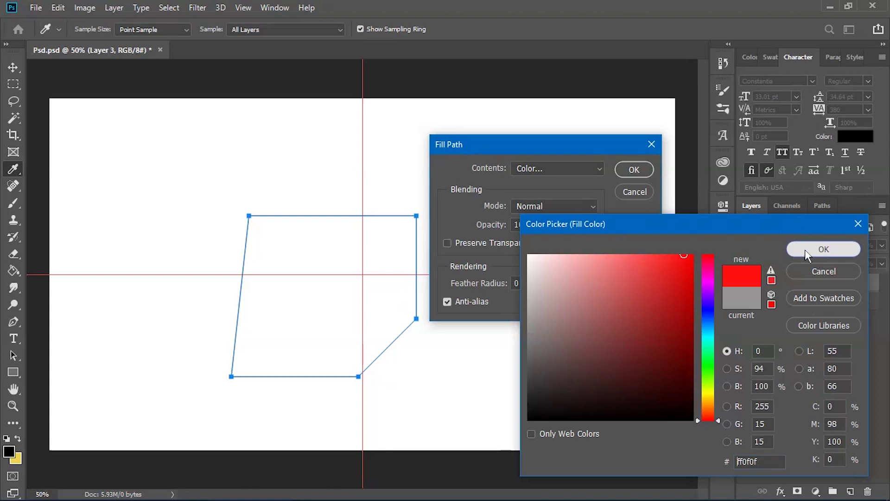
{"action": "left_click", "coordinate": [806, 250]}
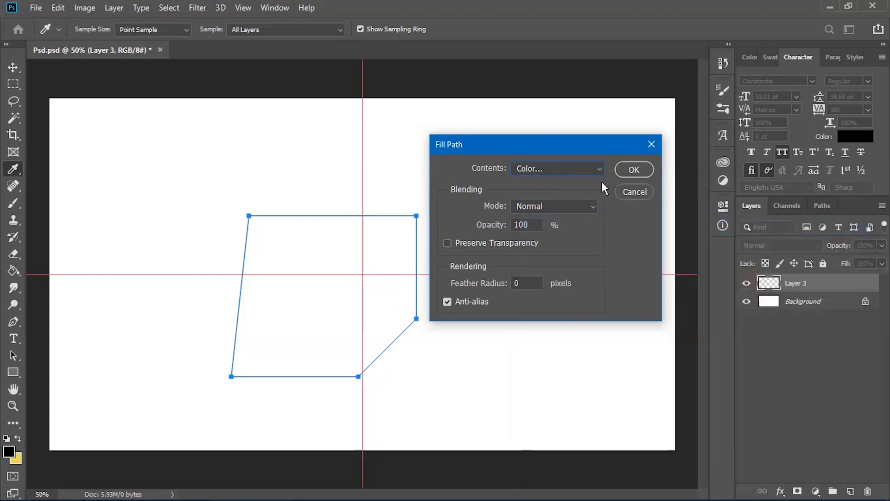
{"action": "double_click", "coordinate": [535, 224]}
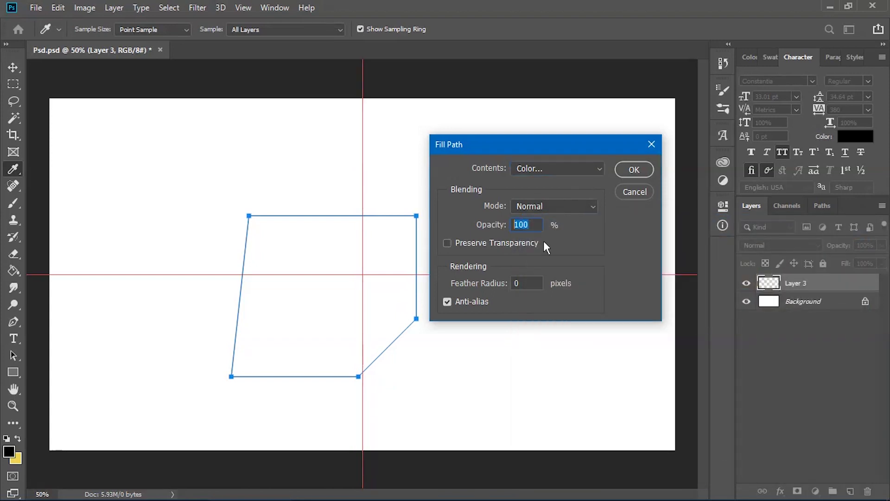
{"action": "left_click", "coordinate": [635, 169]}
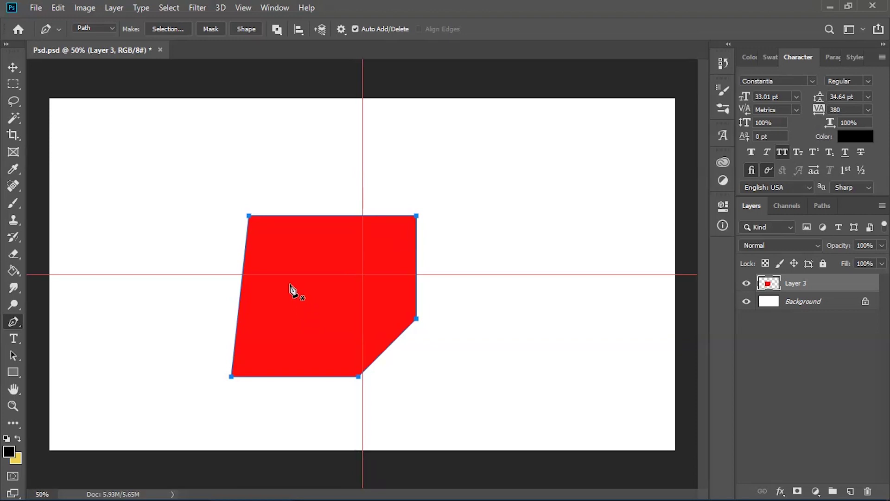
{"action": "key", "text": "ctrl+z"}
Look through the tools offered for stroking the path, choose Brush and cancel the stroke.
{"action": "right_click", "coordinate": [319, 278]}
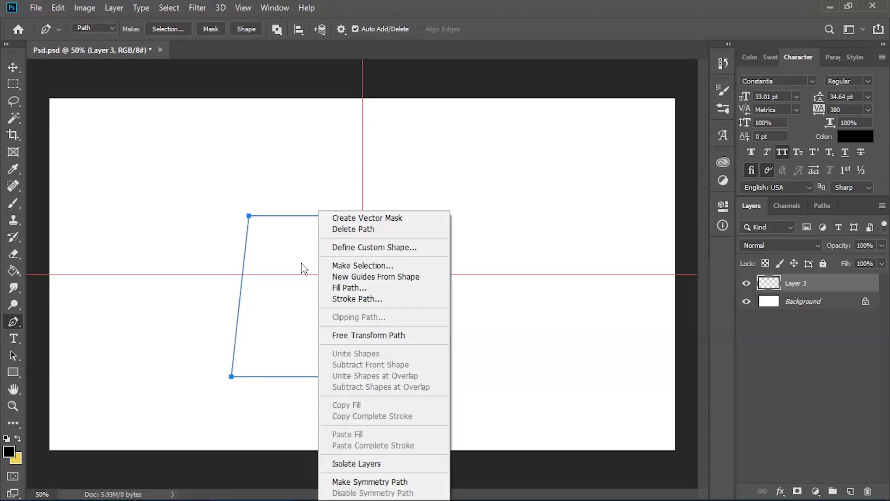
{"action": "left_click", "coordinate": [356, 301]}
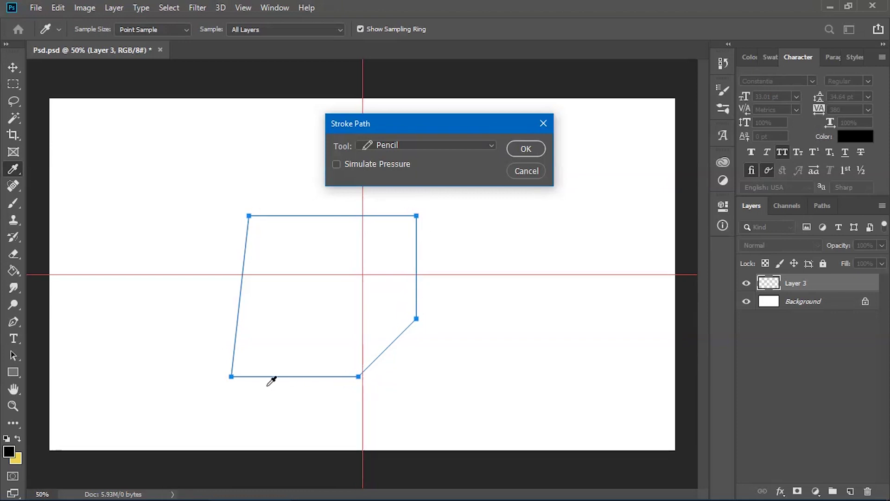
{"action": "left_click", "coordinate": [387, 146]}
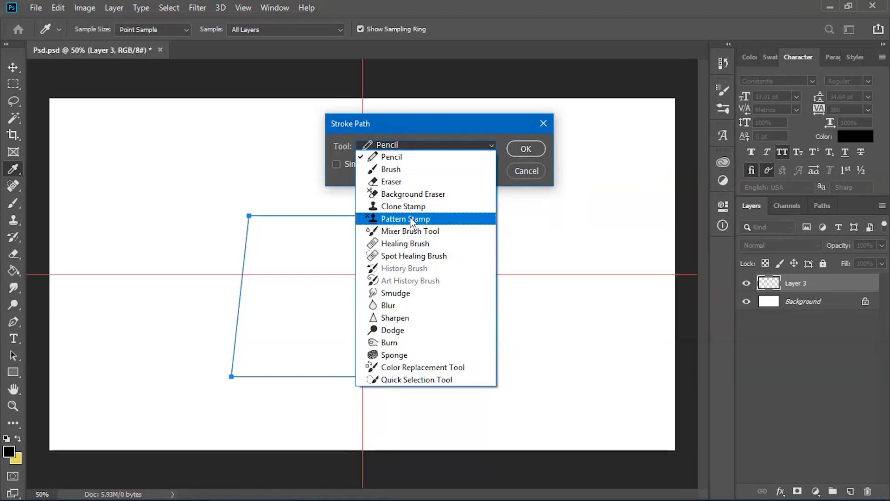
{"action": "left_click", "coordinate": [388, 170]}
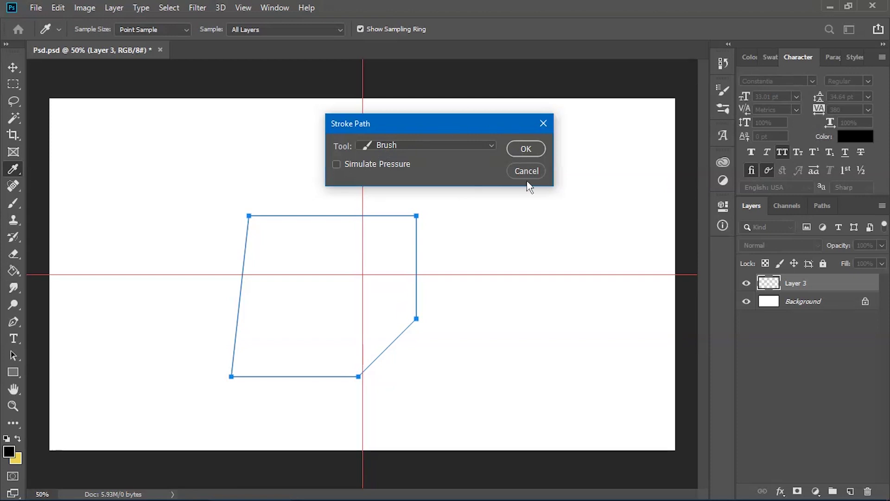
{"action": "left_click", "coordinate": [532, 168]}
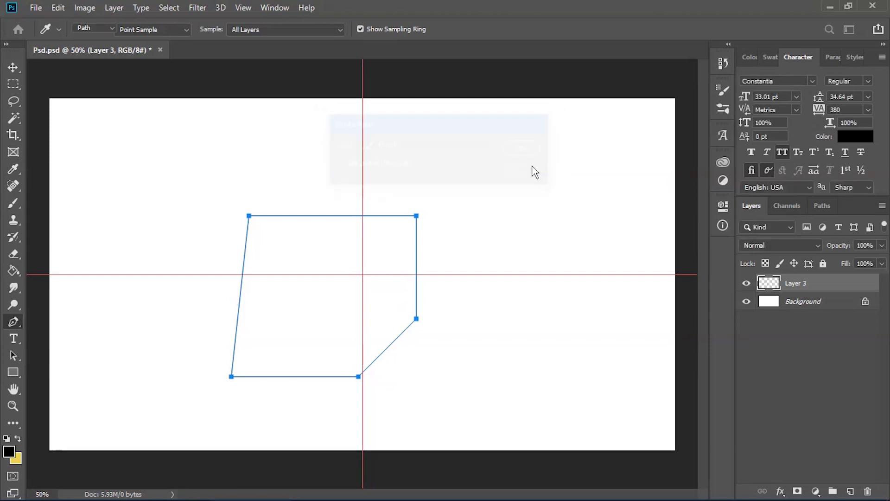
Activate the Brush tool, undo the accidental stamp and set the brush to Hard Round at 47 px.
{"action": "left_click", "coordinate": [13, 203]}
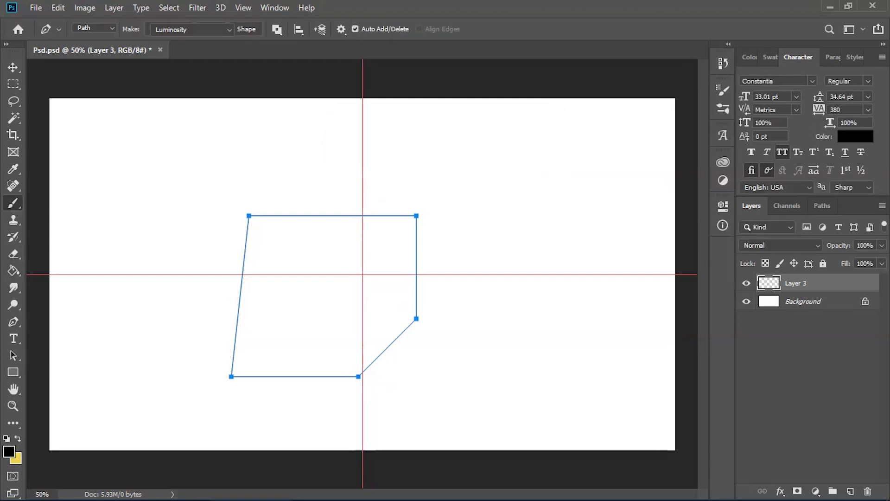
{"action": "left_click", "coordinate": [123, 88]}
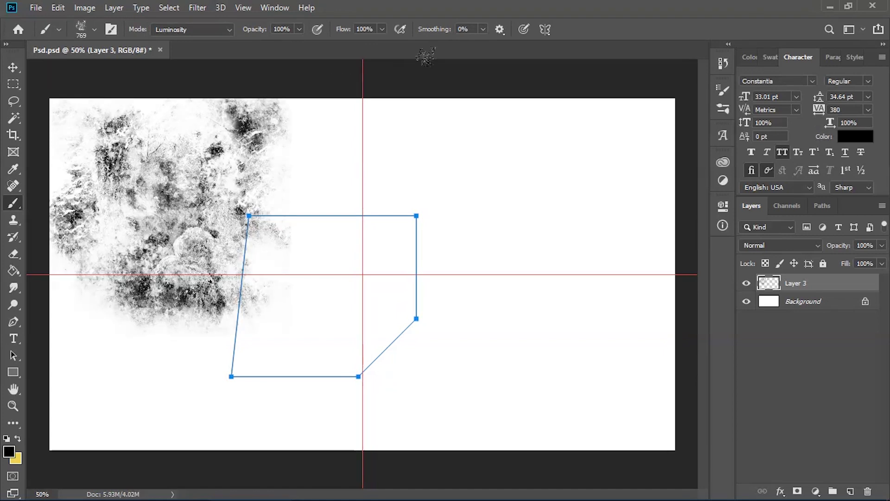
{"action": "key", "text": "ctrl+z"}
{"action": "left_click", "coordinate": [94, 30]}
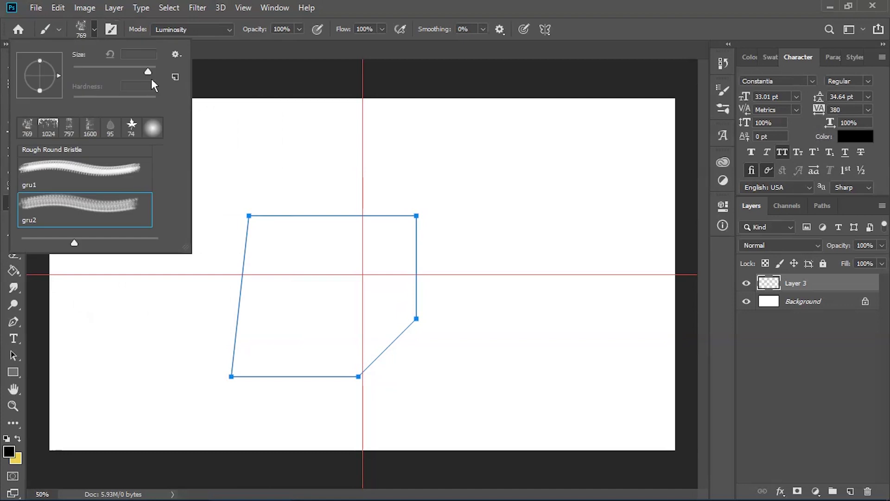
{"action": "left_click_drag", "start_coordinate": [158, 210], "coordinate": [157, 159]}
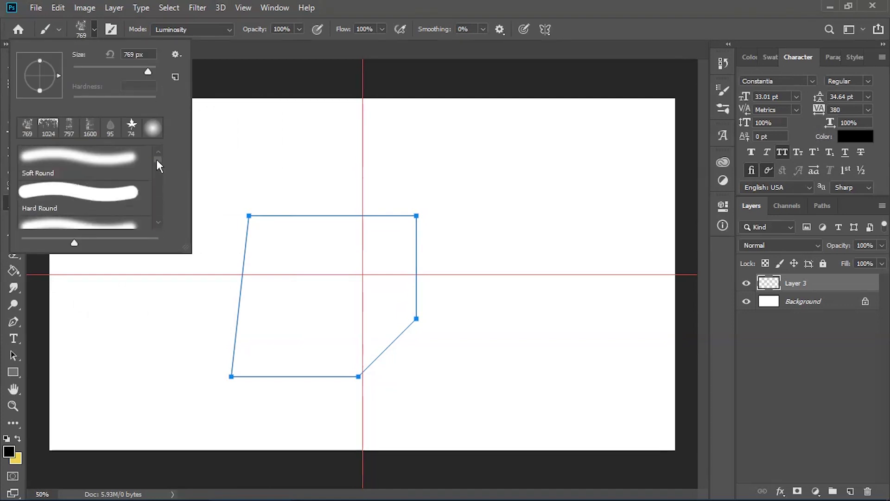
{"action": "left_click", "coordinate": [98, 190]}
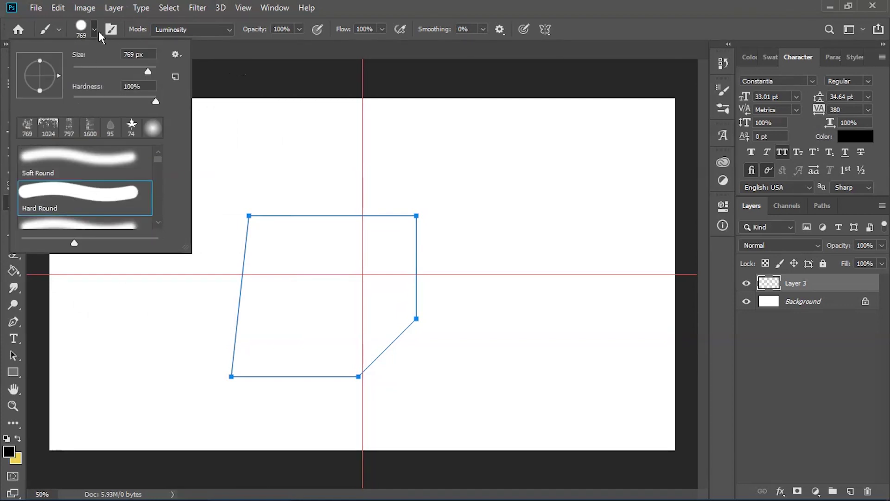
{"action": "left_click", "coordinate": [95, 67]}
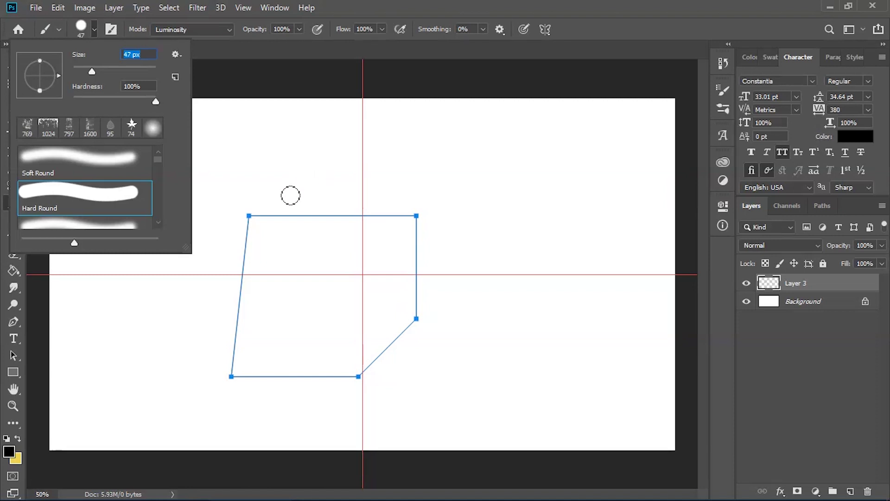
Undo a test stroke painted above the path and reduce the Hard Round brush size to 25 px.
{"action": "left_click_drag", "start_coordinate": [290, 196], "coordinate": [407, 197]}
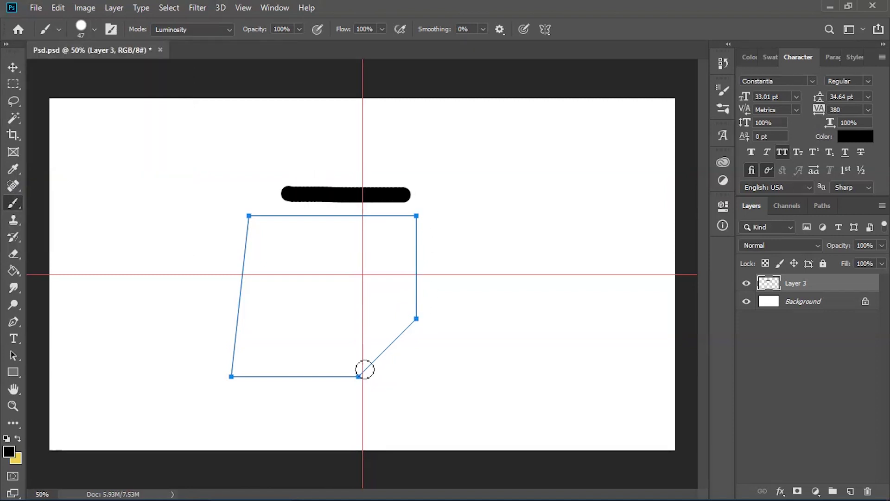
{"action": "key", "text": "ctrl+z"}
{"action": "left_click", "coordinate": [95, 29]}
{"action": "left_click_drag", "start_coordinate": [94, 67], "coordinate": [83, 67]}
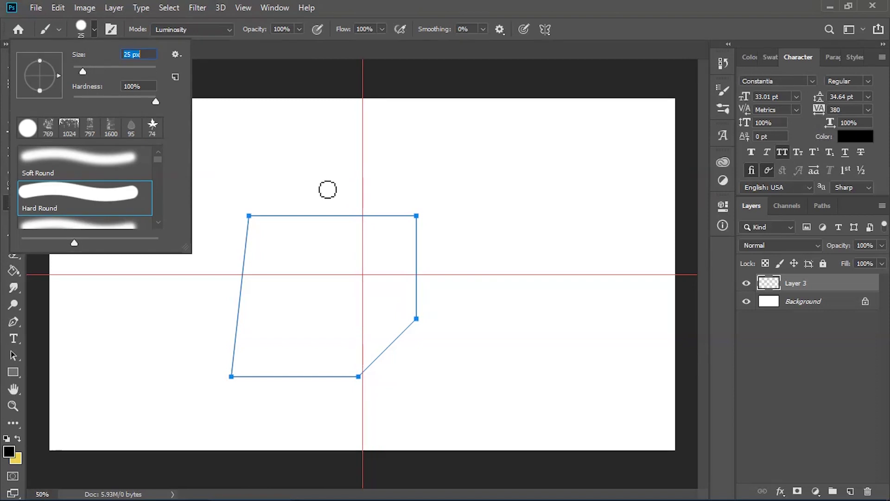
Test the 25 px brush with strokes above and beside the path, and undo both strokes.
{"action": "left_click", "coordinate": [304, 183]}
{"action": "left_click", "coordinate": [437, 182], "text": "shift"}
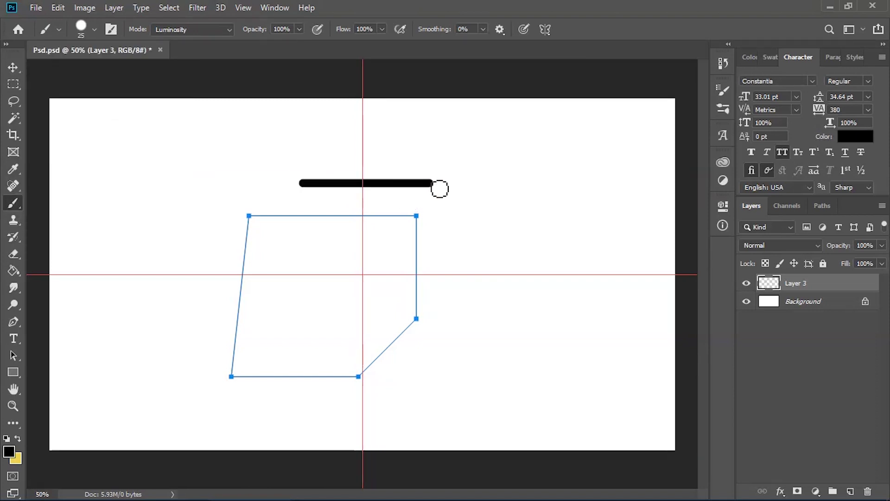
{"action": "left_click_drag", "start_coordinate": [454, 225], "coordinate": [450, 335]}
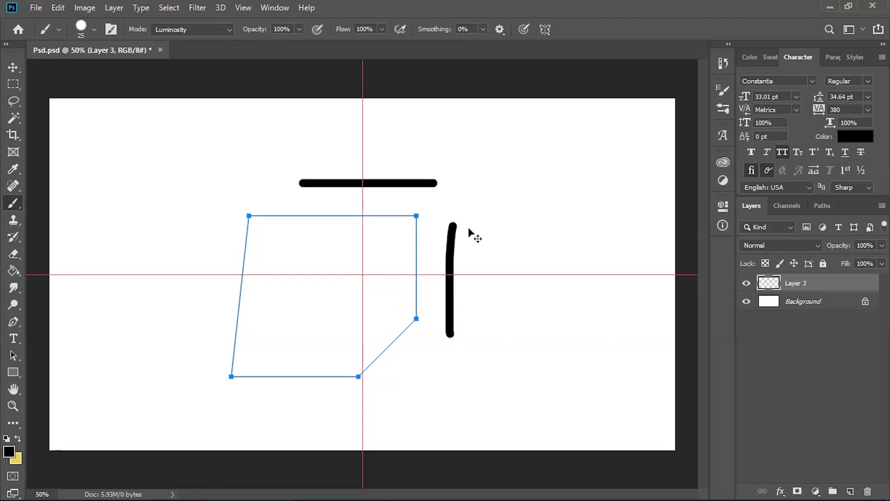
{"action": "key", "text": "ctrl+z"}
{"action": "key", "text": "ctrl+z"}
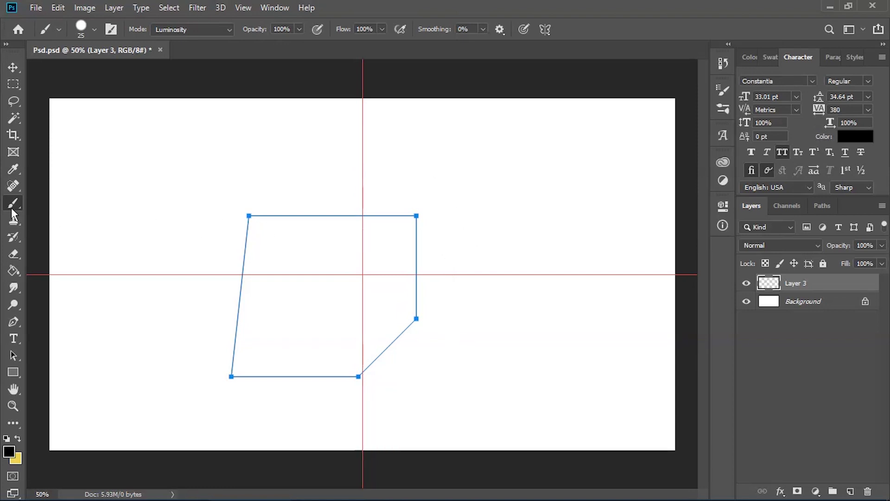
Stroke the closed five-point path using the Brush, with Simulate Pressure off.
{"action": "key", "text": "p"}
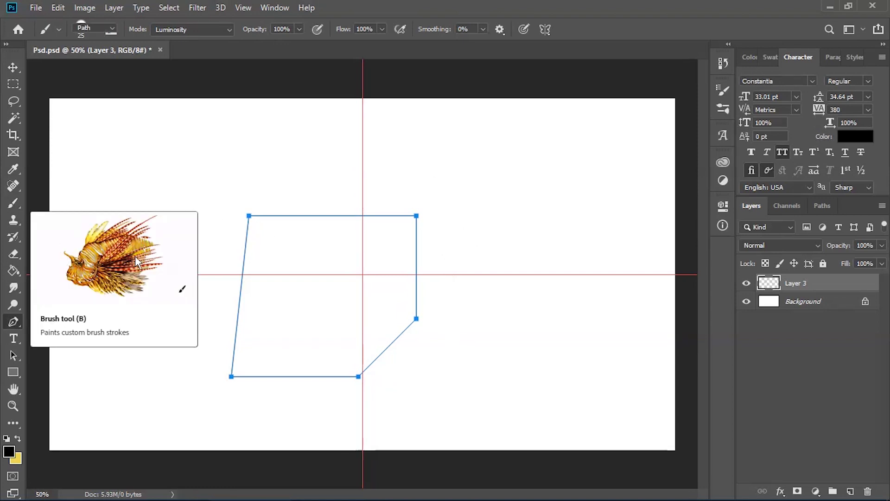
{"action": "right_click", "coordinate": [323, 262]}
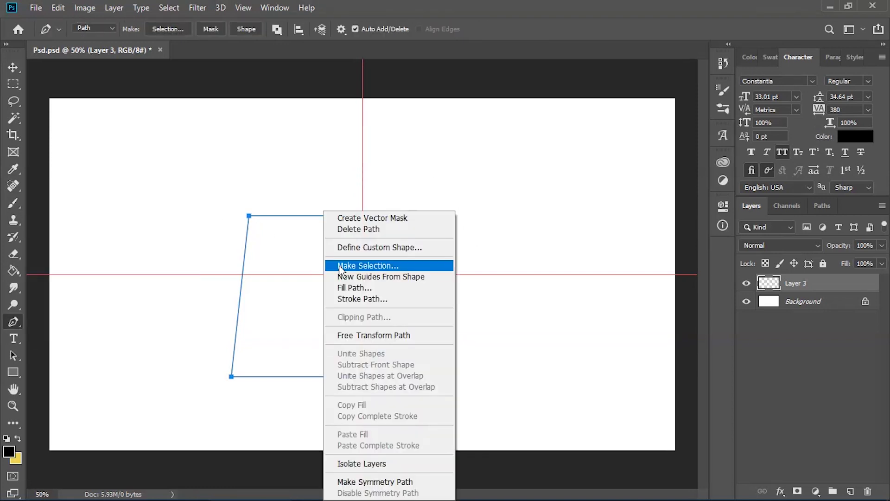
{"action": "left_click", "coordinate": [351, 299]}
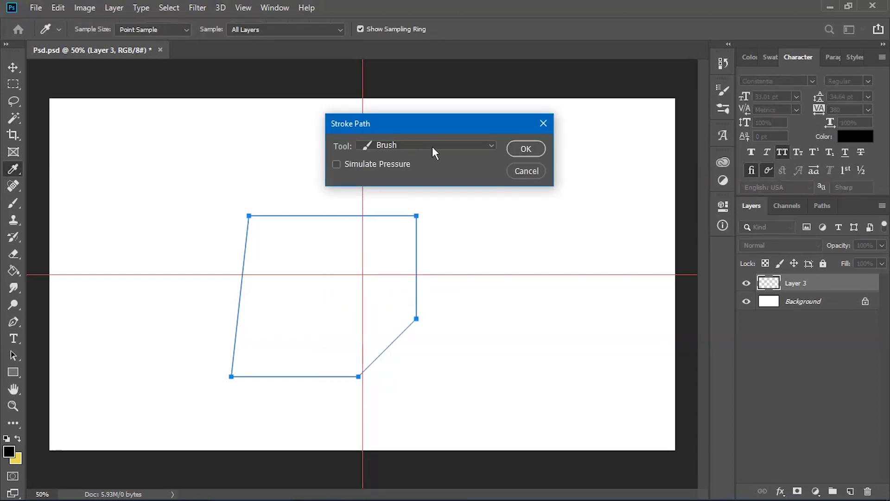
{"action": "left_click", "coordinate": [523, 148]}
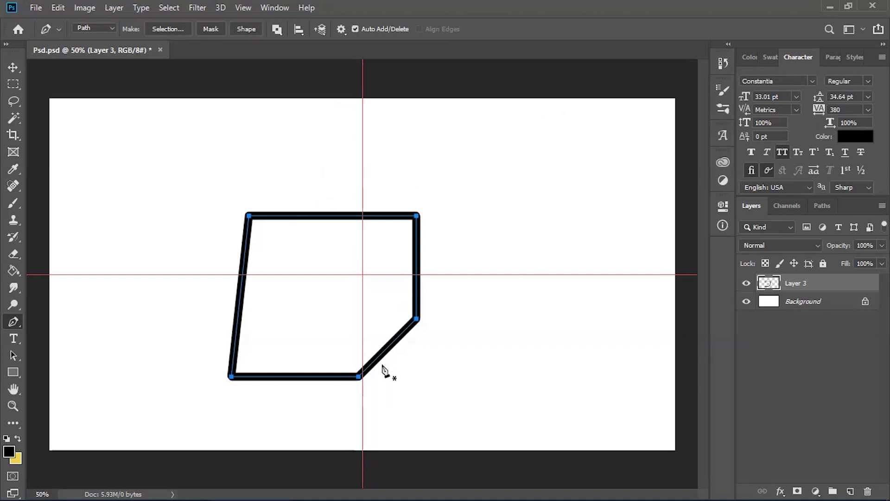
Delete the path and move the stroked outline on Layer 3 up and to the right, nearer the canvas centre.
{"action": "right_click", "coordinate": [305, 268]}
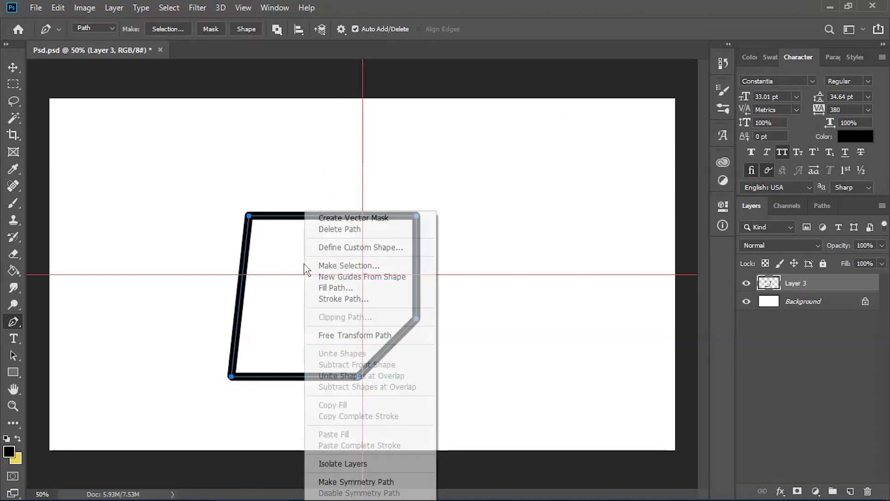
{"action": "left_click", "coordinate": [335, 232]}
{"action": "key", "text": "v"}
{"action": "left_click_drag", "start_coordinate": [475, 325], "coordinate": [461, 246]}
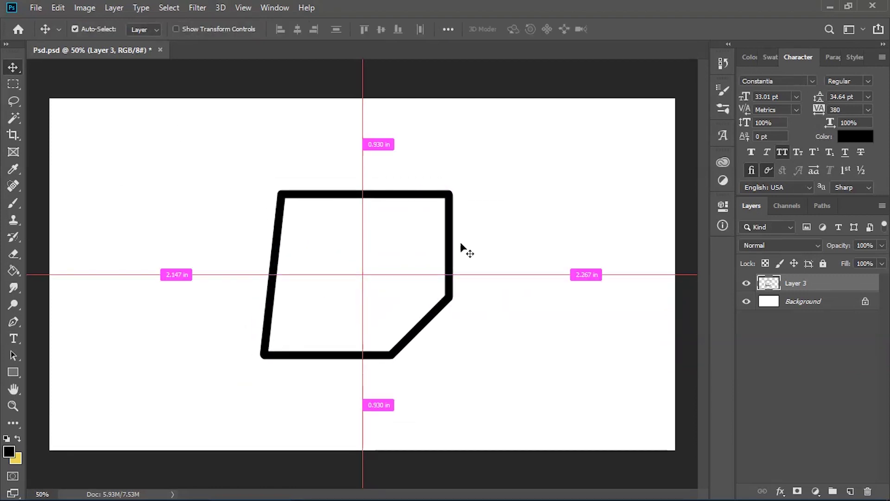
{"action": "key", "text": "ctrl+t"}
{"action": "key", "text": "Right"}
{"action": "key", "text": "Down"}
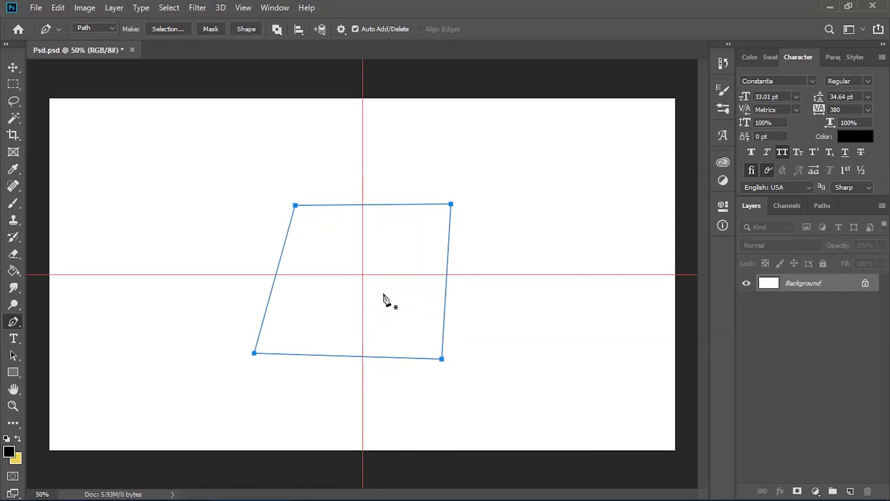
Add anchor points on the four-sided path's top and right edges, and pull the right one outward to curve that edge.
{"action": "left_click", "coordinate": [370, 205]}
{"action": "left_click", "coordinate": [447, 275]}
{"action": "left_click_drag", "start_coordinate": [446, 283], "coordinate": [480, 282]}
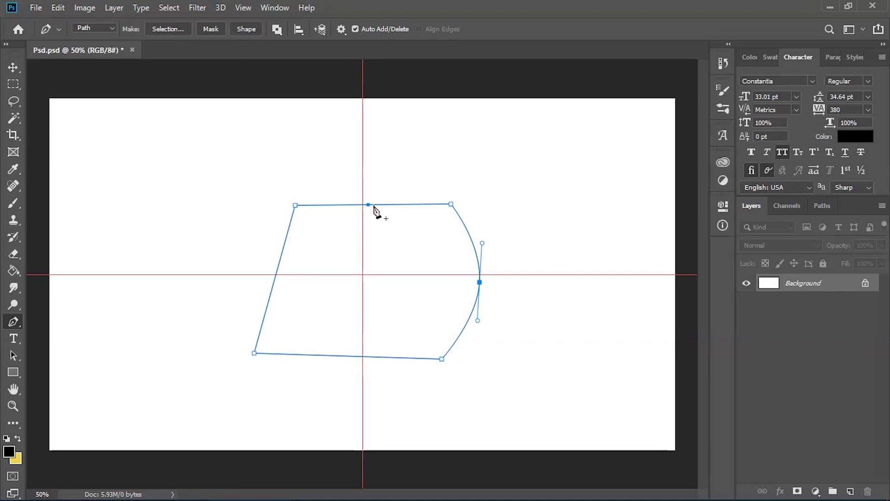
Place an anchor point near the middle of the path's top edge and move it upward to form an arch.
{"action": "left_click", "coordinate": [374, 205]}
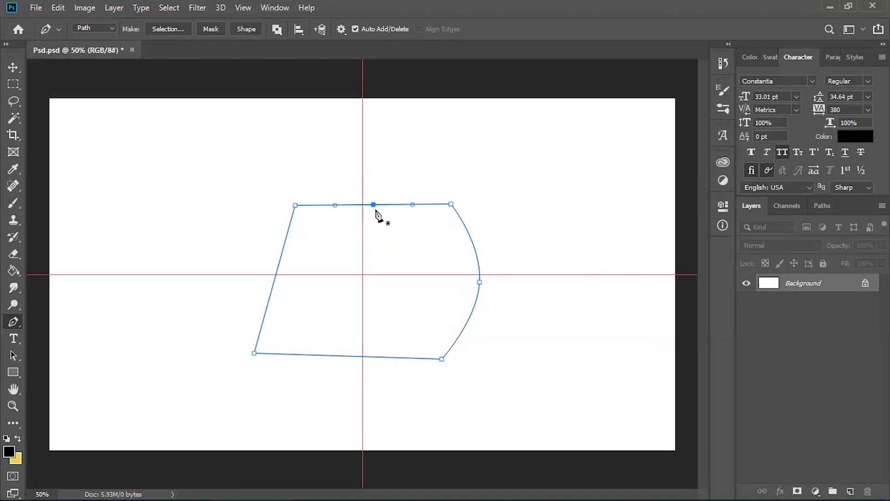
{"action": "key", "text": "ctrl"}
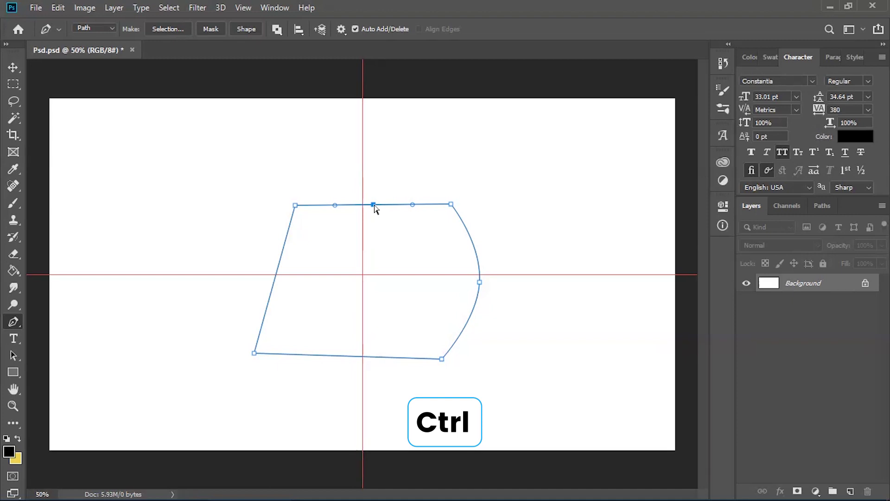
{"action": "left_click_drag", "start_coordinate": [375, 205], "coordinate": [372, 165]}
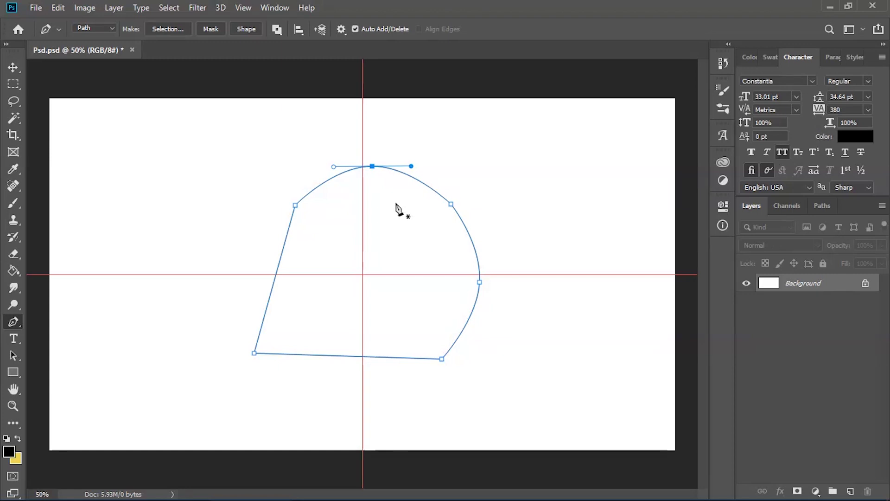
Adjust both direction handles of the top anchor point, tilting them and lengthening them to reshape the arch.
{"action": "key", "text": "ctrl"}
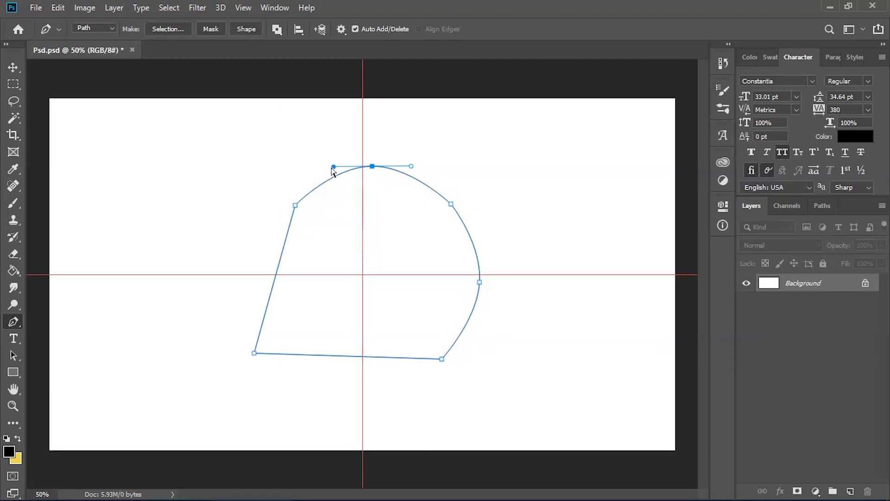
{"action": "left_click", "coordinate": [412, 166]}
{"action": "mouse_move", "coordinate": [413, 168]}
{"action": "left_mouse_down"}
{"action": "mouse_move", "coordinate": [480, 151]}
{"action": "mouse_move", "coordinate": [429, 192]}
{"action": "mouse_move", "coordinate": [405, 226]}
{"action": "mouse_move", "coordinate": [424, 139]}
{"action": "mouse_move", "coordinate": [411, 173]}
{"action": "left_mouse_up"}
{"action": "left_click_drag", "start_coordinate": [334, 160], "coordinate": [317, 147]}
{"action": "left_click_drag", "start_coordinate": [409, 180], "coordinate": [424, 175]}
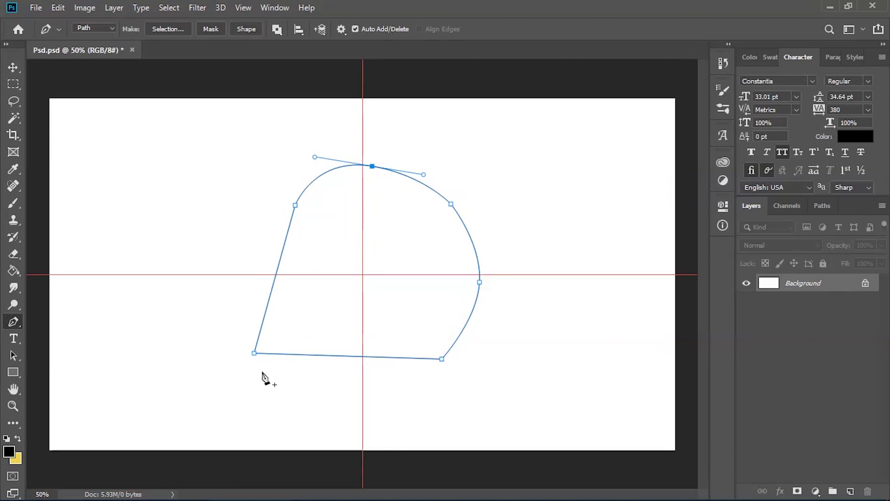
Remove the path's lower-left anchor point twice, undoing each removal, and switch to the Move tool.
{"action": "left_click", "coordinate": [254, 354]}
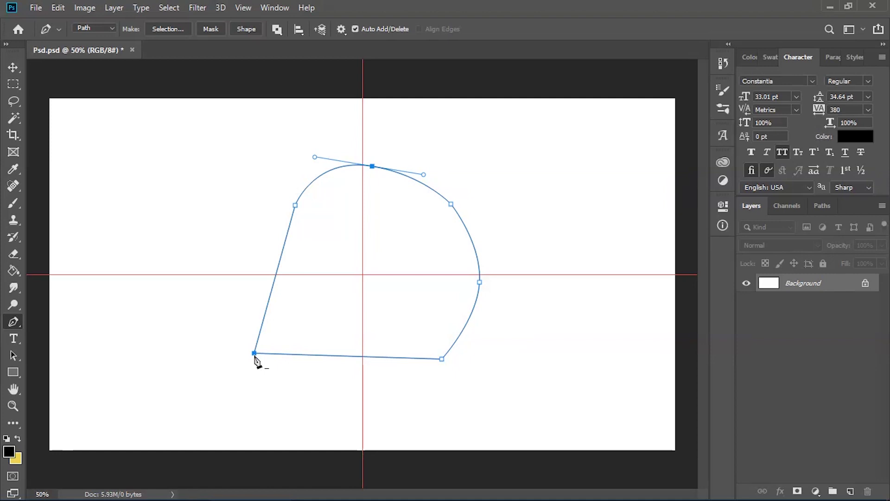
{"action": "left_click", "coordinate": [255, 354]}
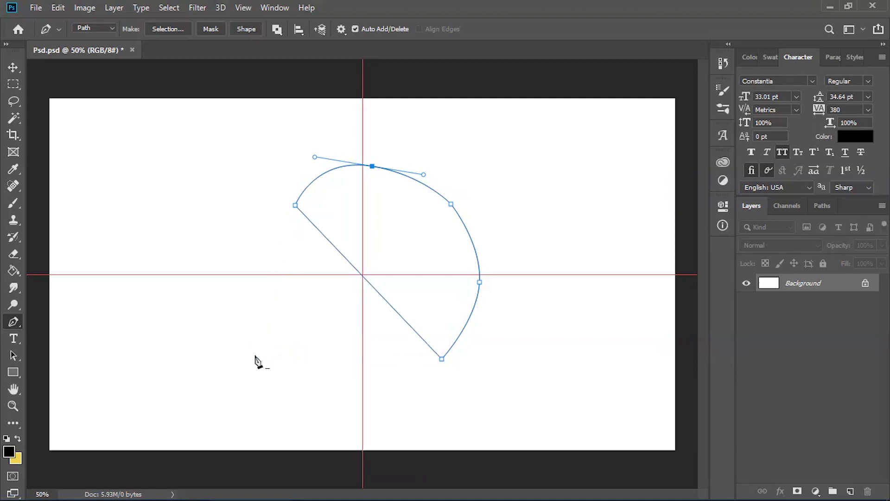
{"action": "key", "text": "ctrl+z"}
{"action": "left_click", "coordinate": [255, 354]}
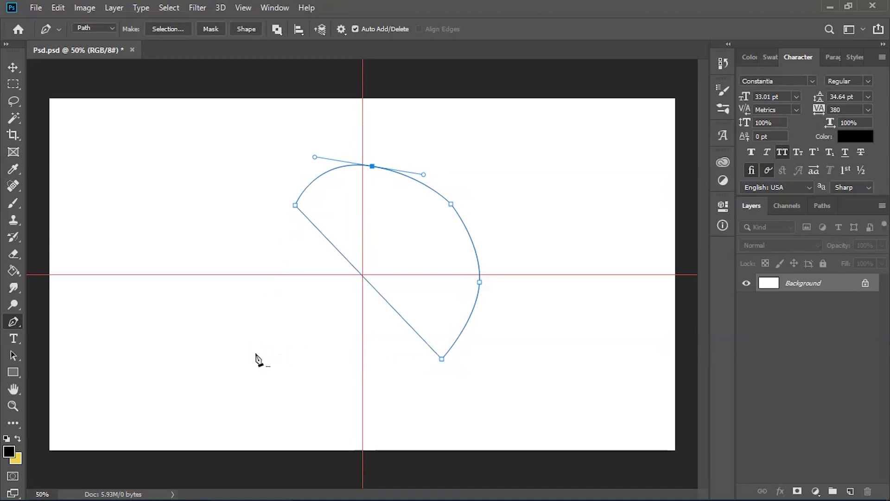
{"action": "key", "text": "ctrl+z"}
{"action": "key", "text": "v"}
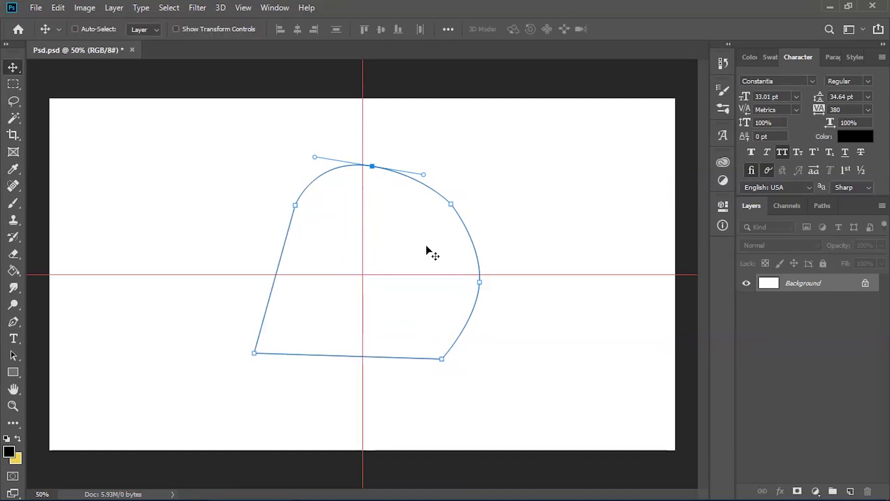